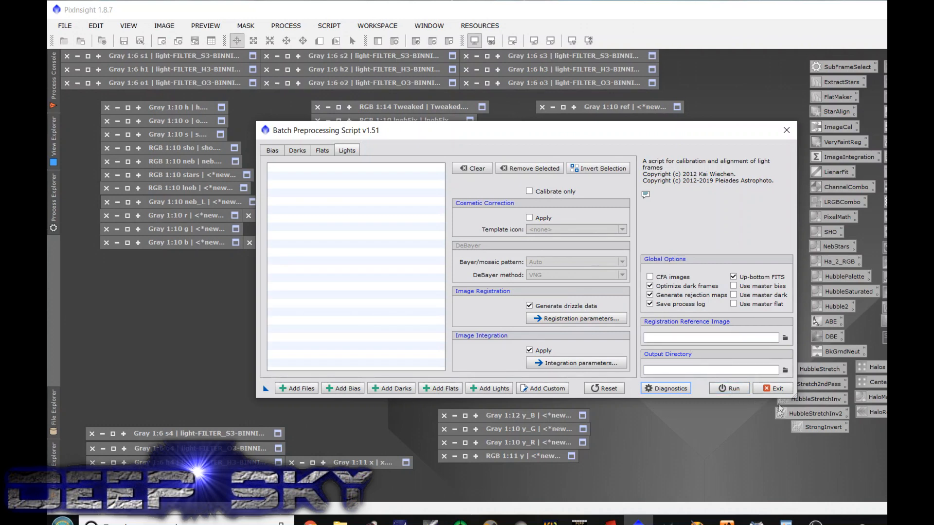
Exit the Batch Preprocessing Script and switch to File Explorer, showing This PC
click(774, 388)
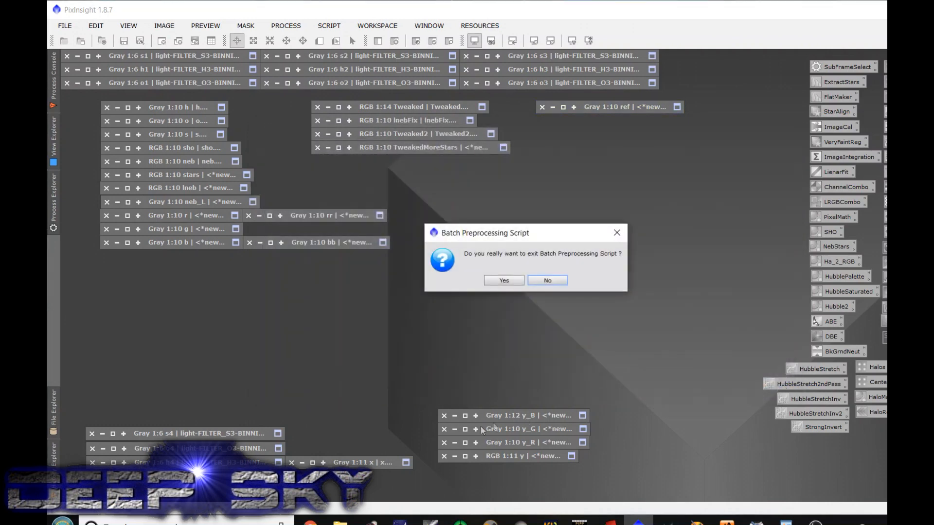
click(508, 281)
click(341, 523)
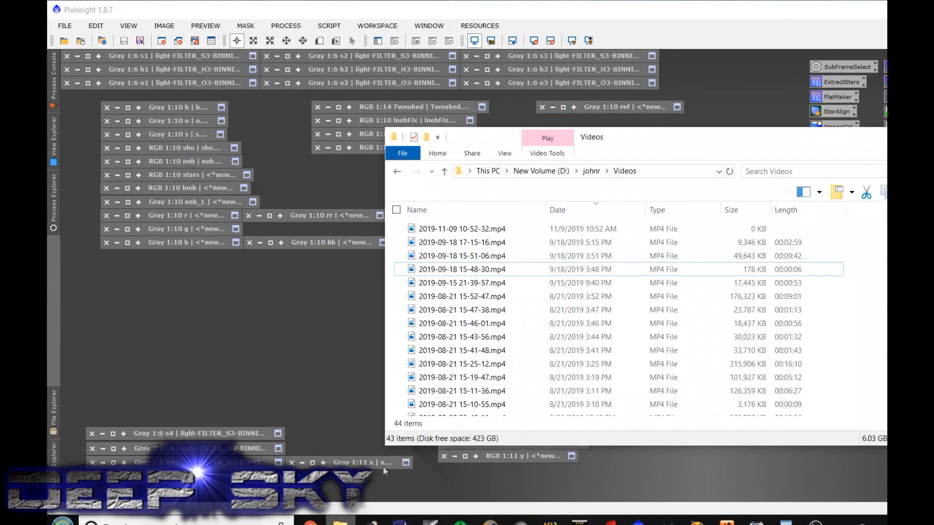
click(489, 171)
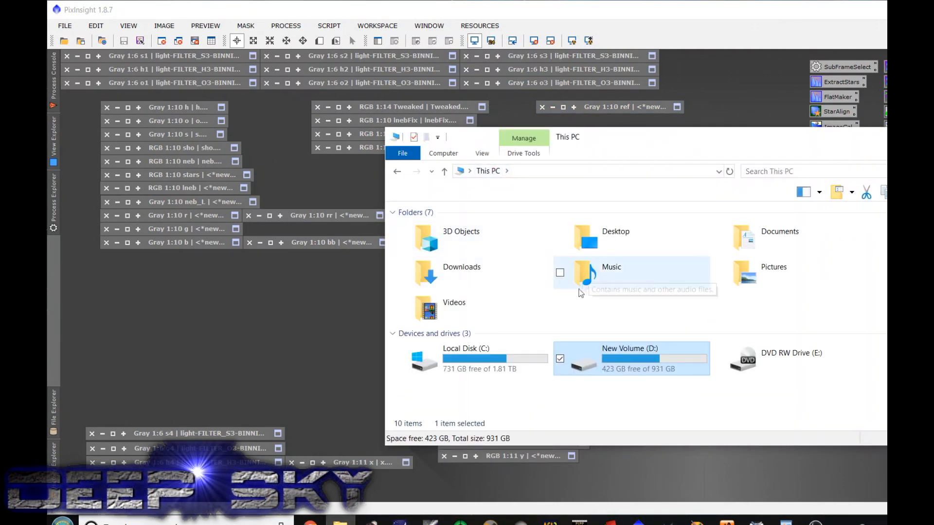
click(493, 359)
double_click(492, 359)
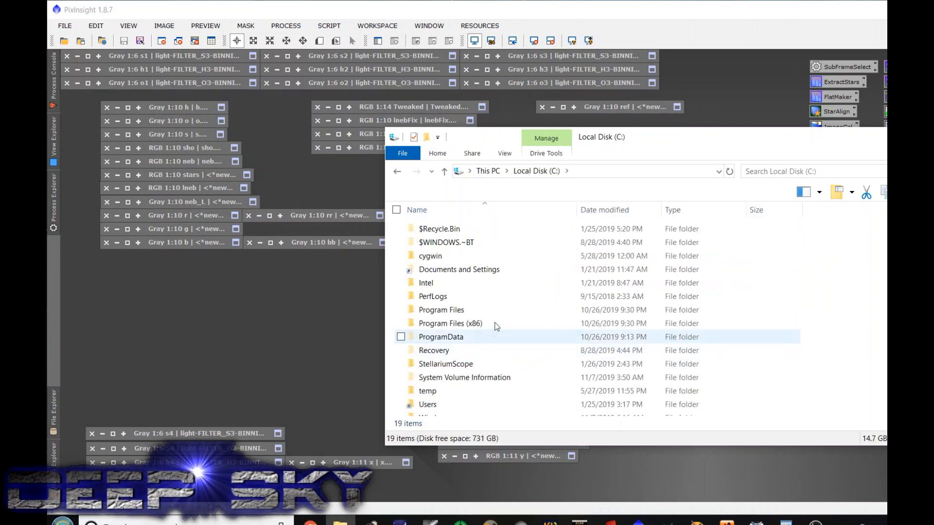
click(488, 171)
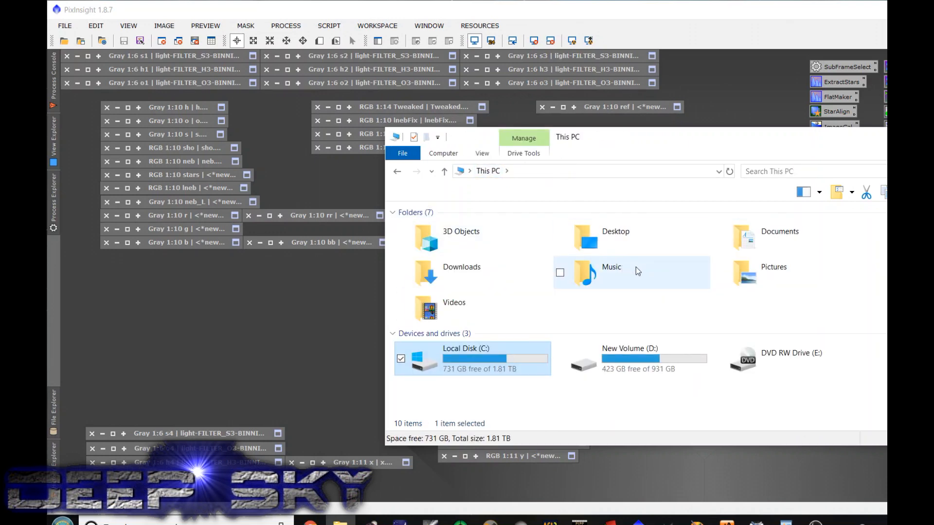
Open the IC1805_HeartMosaic folder under Desktop, SequenceFiles, Refractor, October 2019
double_click(632, 237)
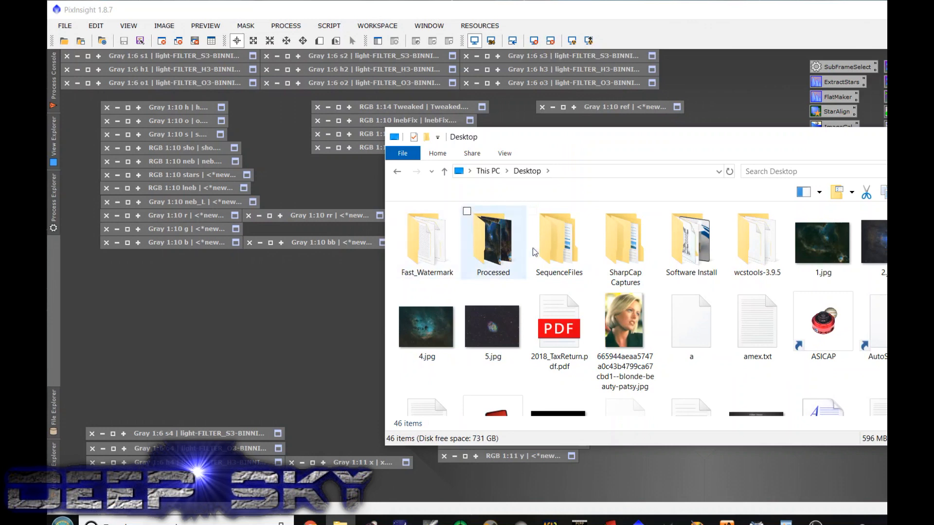
double_click(565, 253)
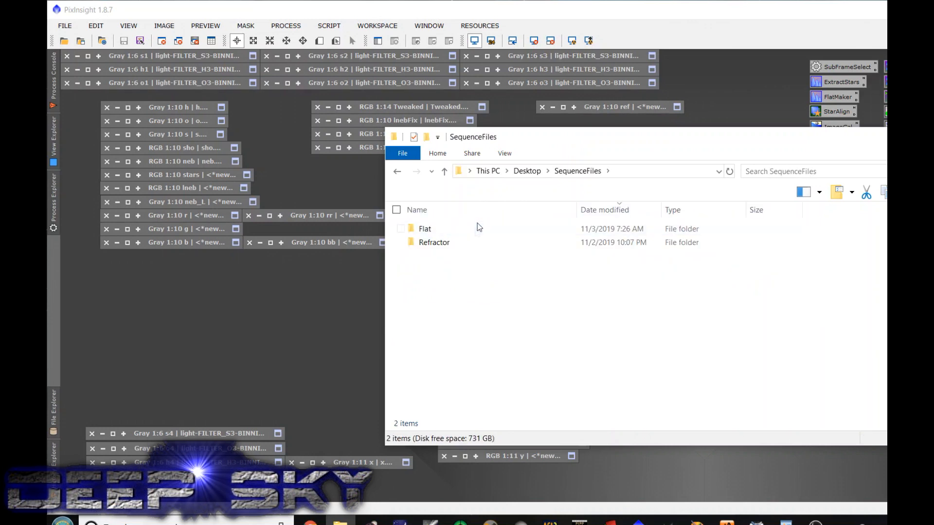
click(475, 242)
double_click(474, 242)
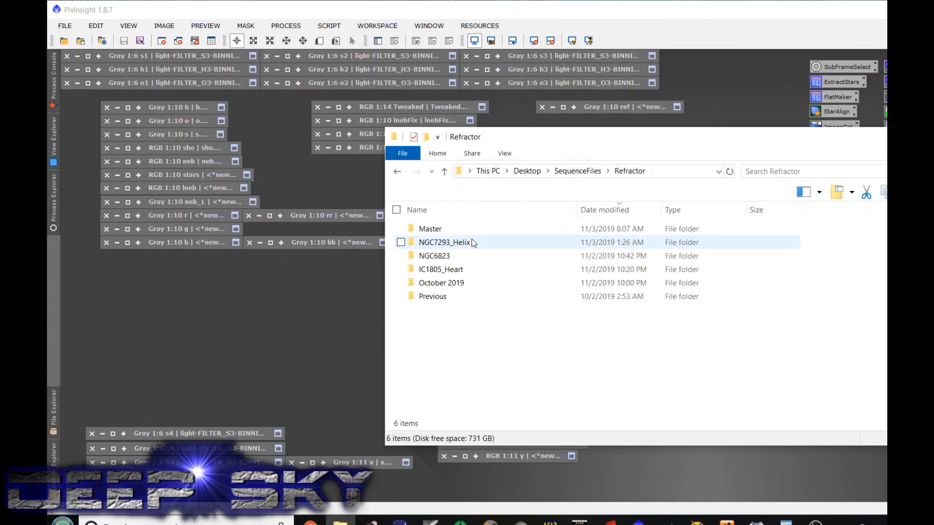
double_click(477, 284)
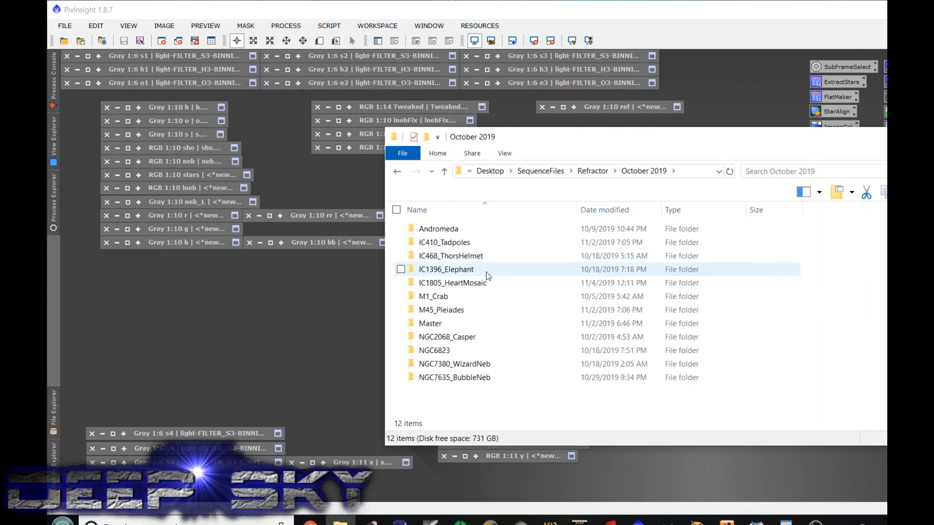
double_click(489, 285)
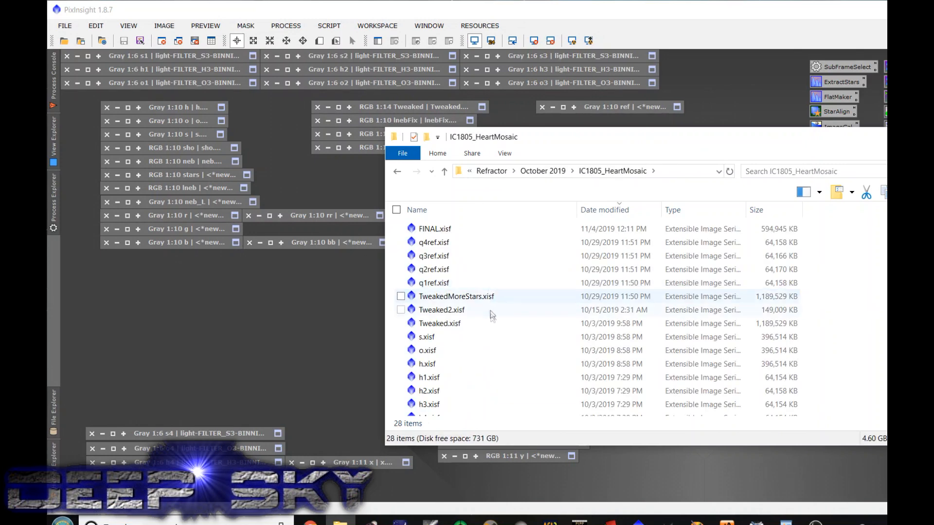
Open the Light subfolder of IC1805_HeartMosaic and look through its list of light frames
scroll(492, 318, down, 4)
scroll(492, 321, down, 1)
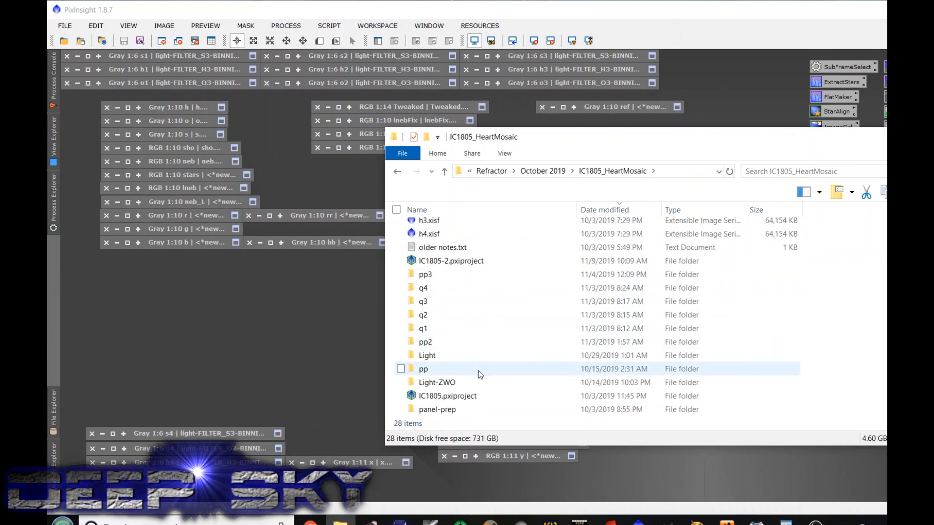
double_click(456, 356)
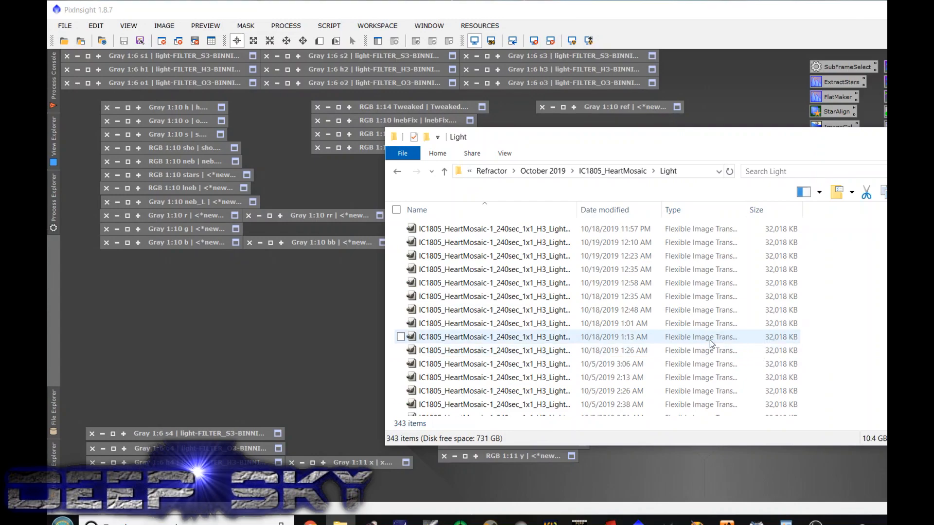
scroll(601, 316, down, 20)
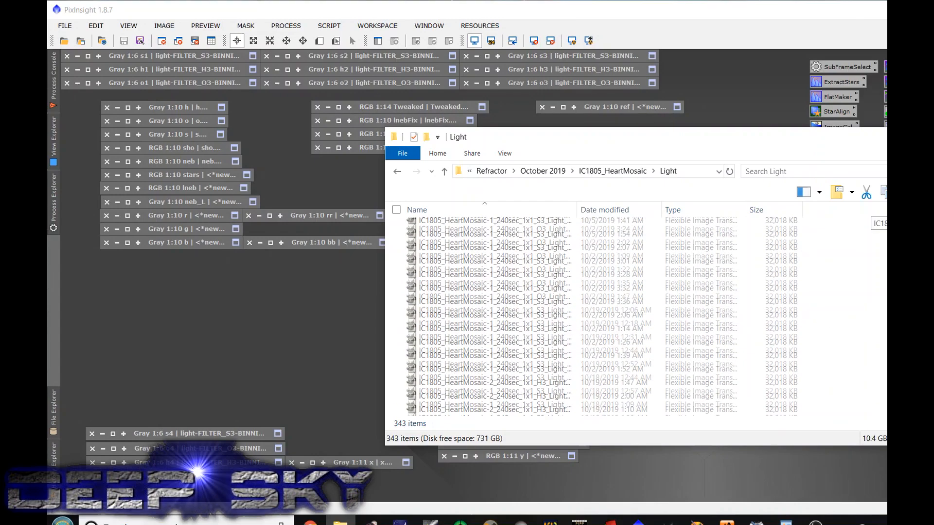
scroll(600, 316, up, 20)
scroll(601, 316, down, 20)
scroll(601, 316, up, 20)
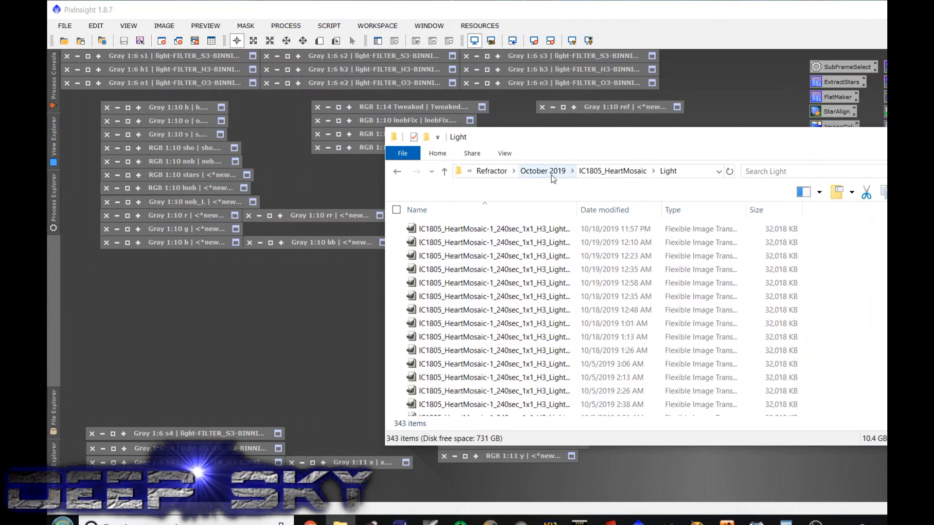
Open the Light folder of IC1805HeartMosaic under Refractor, Previous, RGB+HaAstrodon to view its light frames
click(491, 171)
click(444, 297)
double_click(445, 297)
double_click(458, 269)
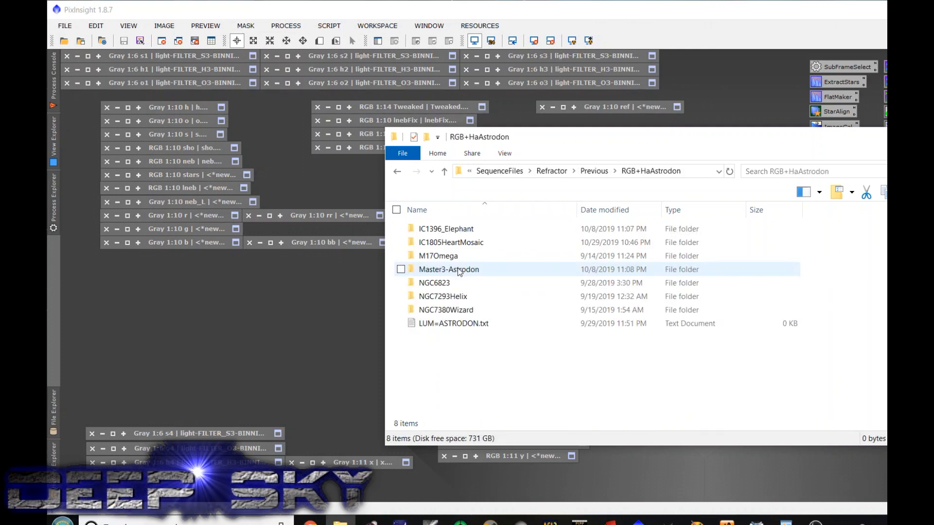
click(481, 243)
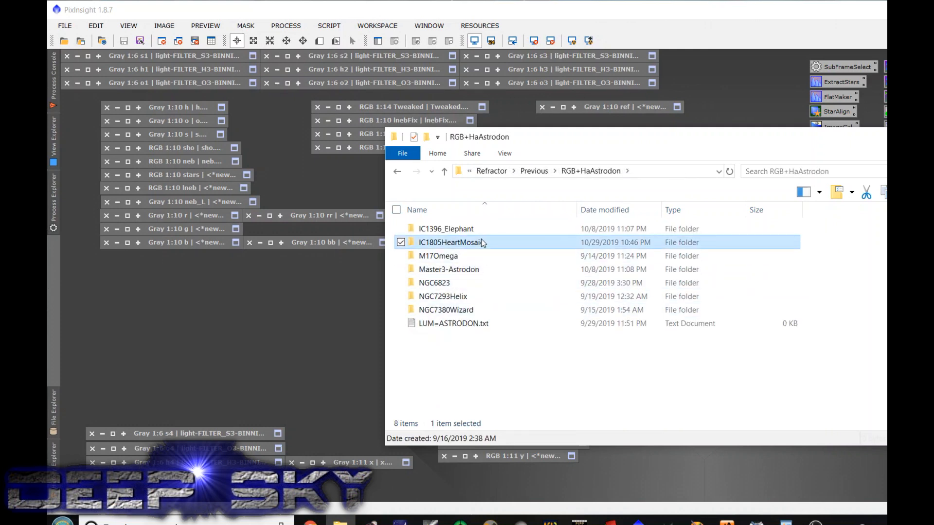
double_click(482, 243)
scroll(467, 390, down, 1)
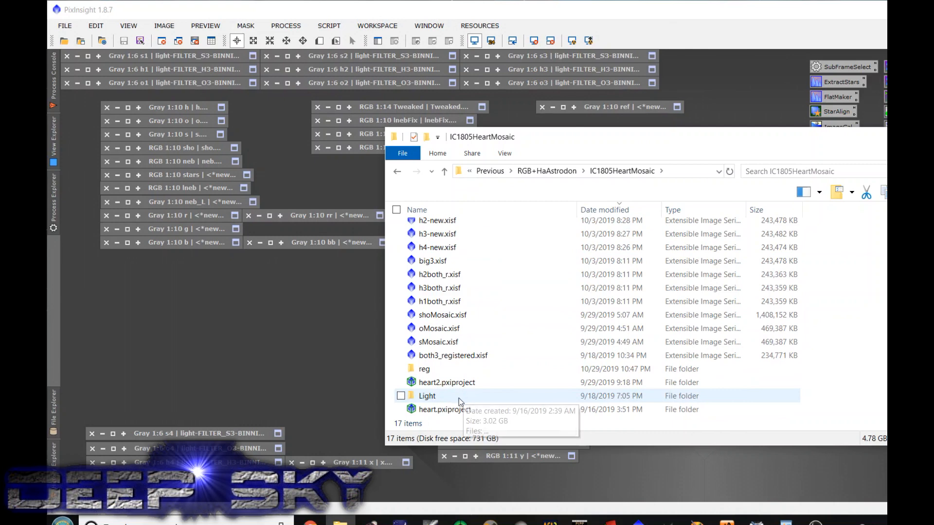
double_click(460, 397)
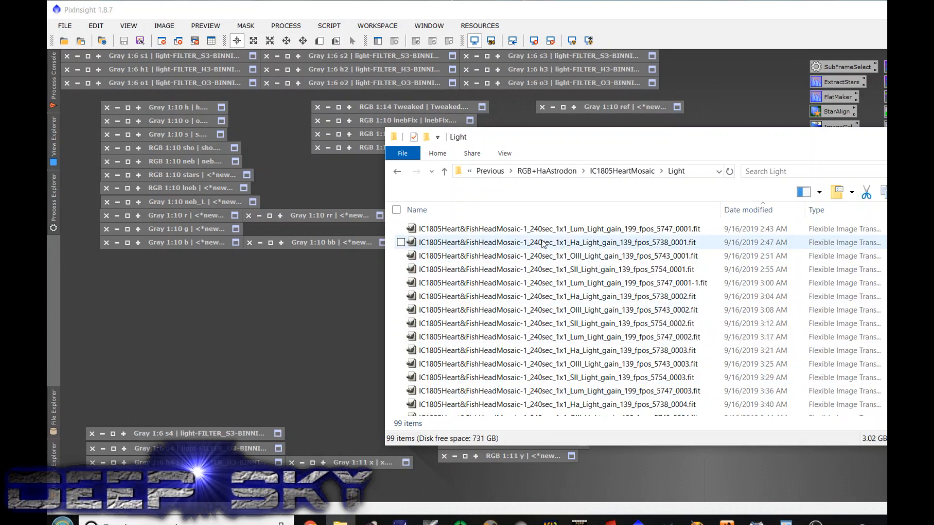
Switch to the Calculator app, compute 442 × 4 ÷ 60, and close the calculator
click(62, 520)
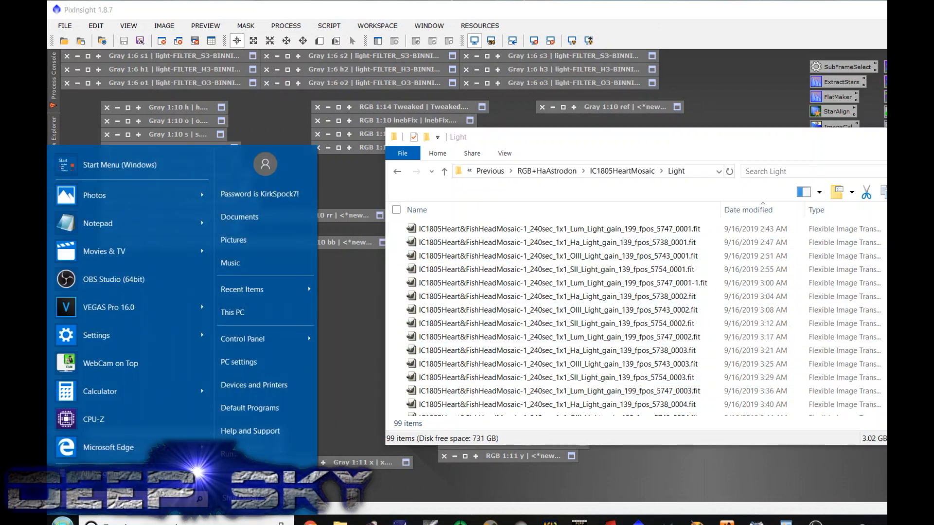
text(cal)
key(Return)
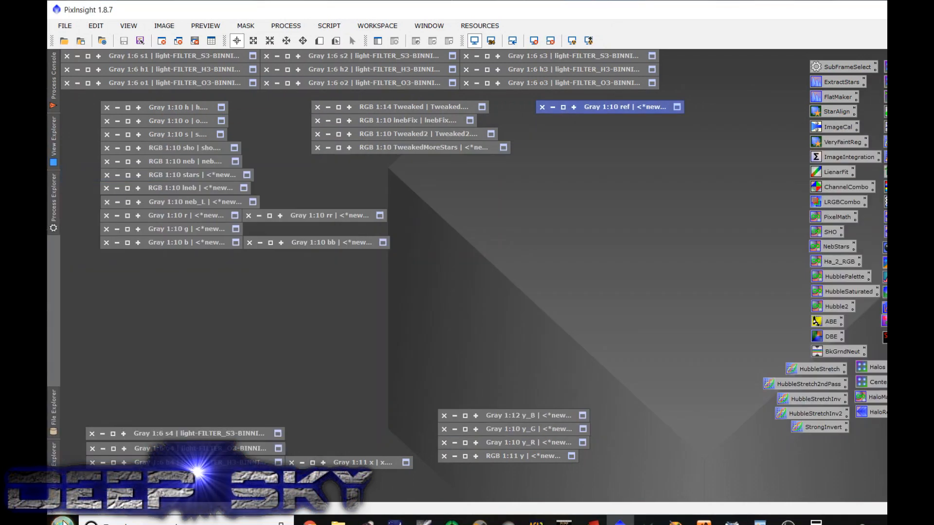
key(alt+Tab)
text(442)
text(*4)
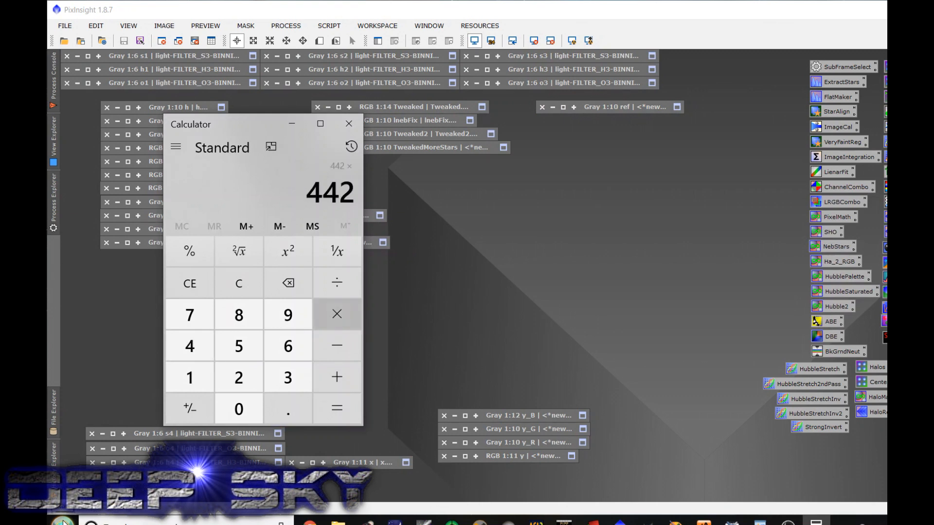
text(/60)
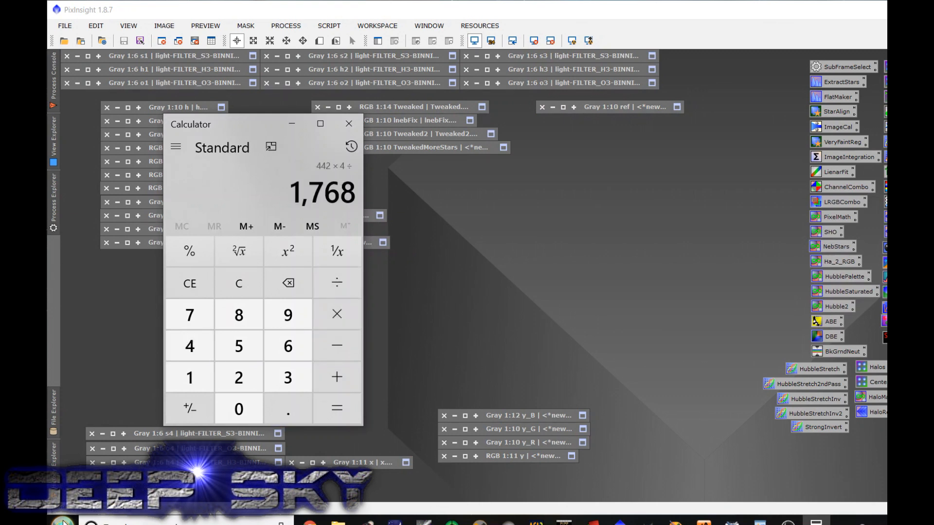
key(Return)
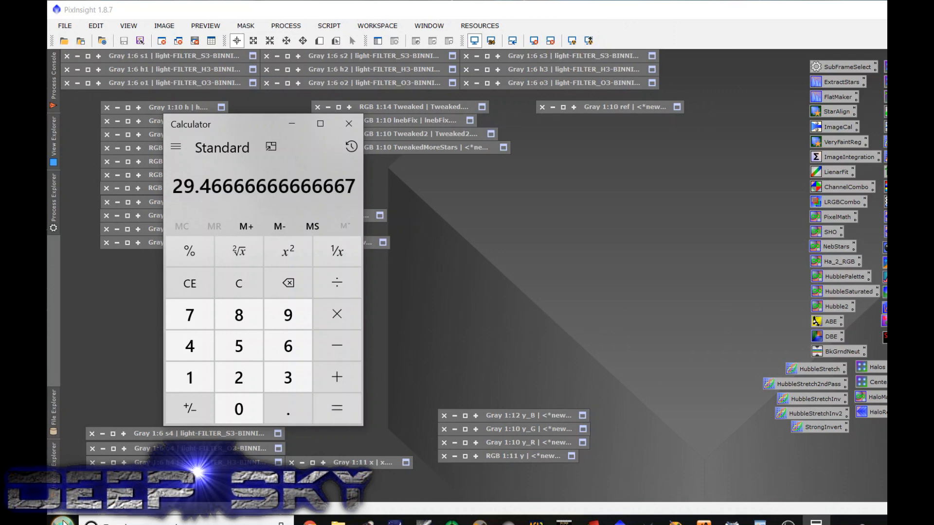
click(348, 126)
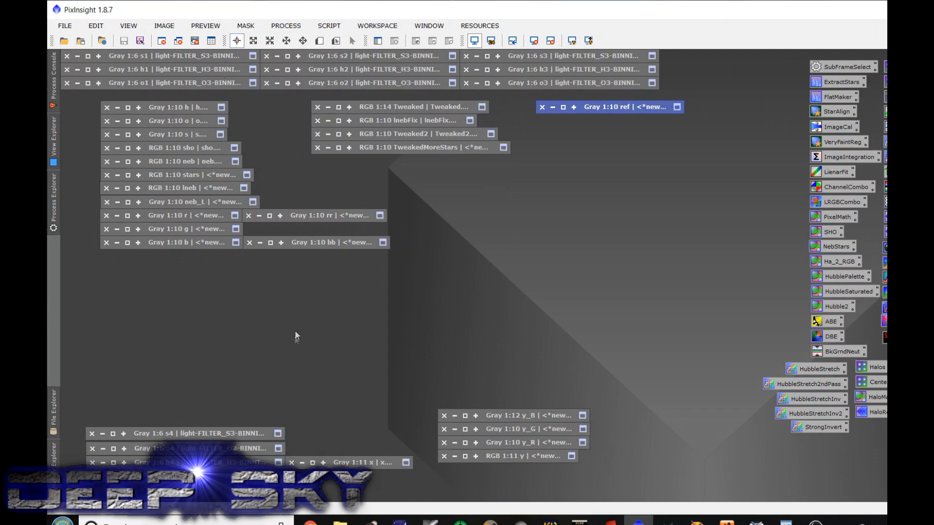
View the first panel's h1, o1 and s1 images, then iconize s1 and o1 again, keeping h1 open
double_click(208, 71)
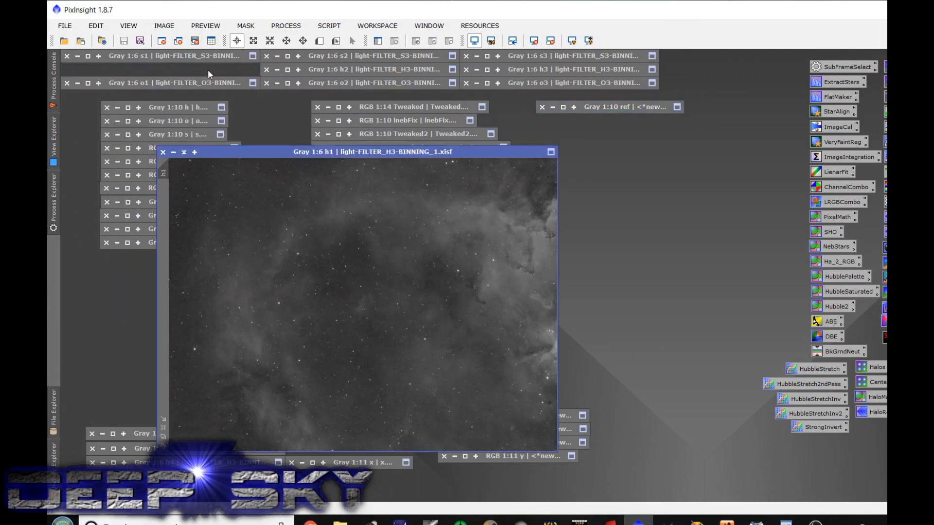
double_click(209, 82)
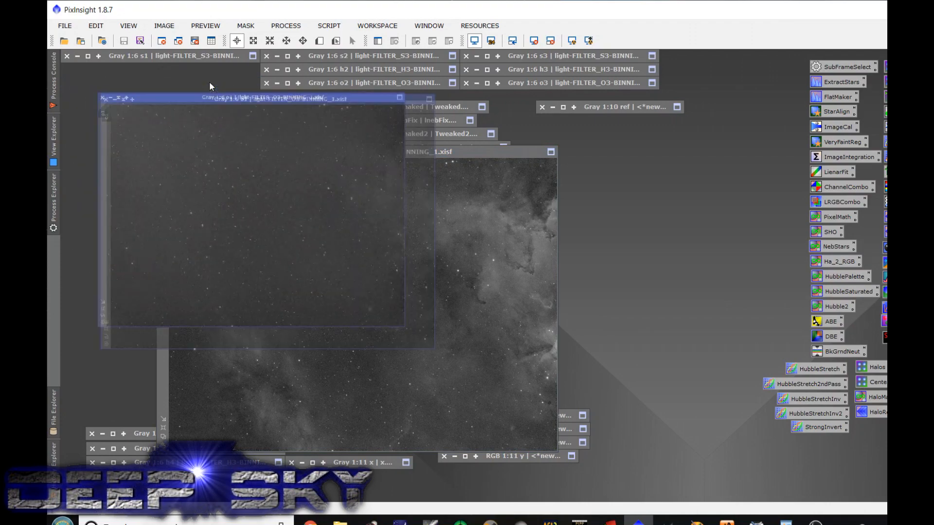
double_click(220, 55)
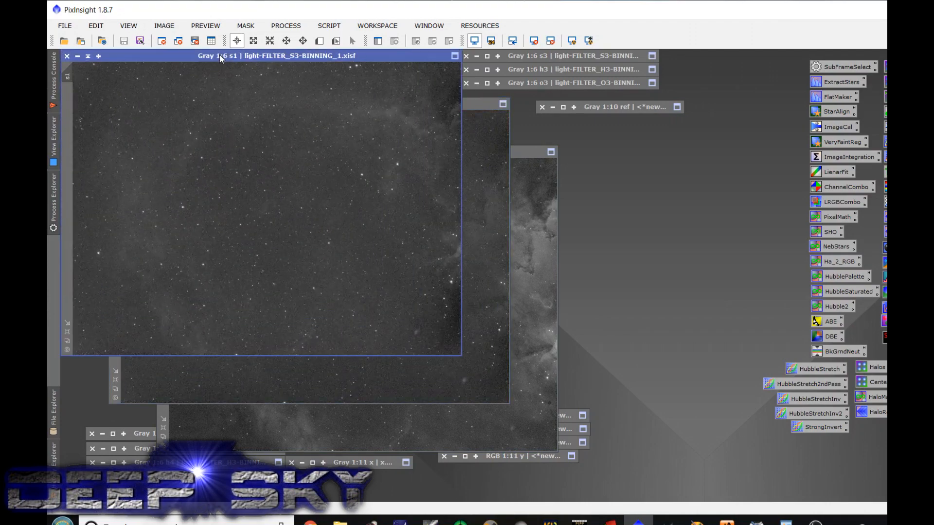
click(90, 58)
click(136, 104)
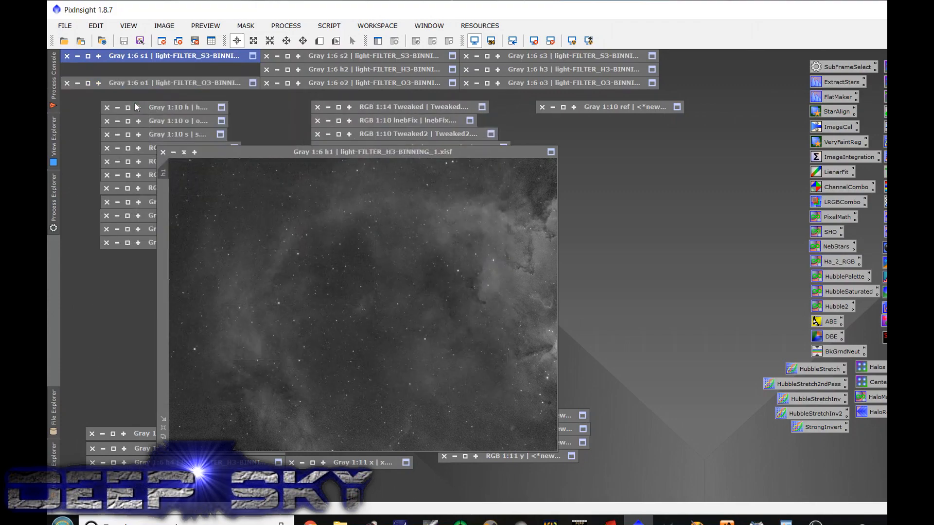
Open the h2, h3 and o4 images and arrange them with h1 in a two-by-two mosaic layout
double_click(367, 71)
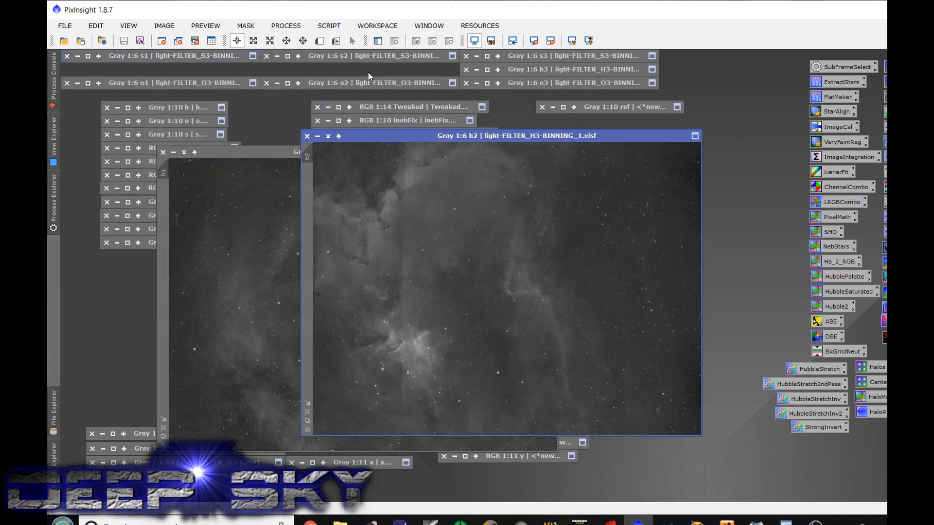
drag(402, 140, 559, 147)
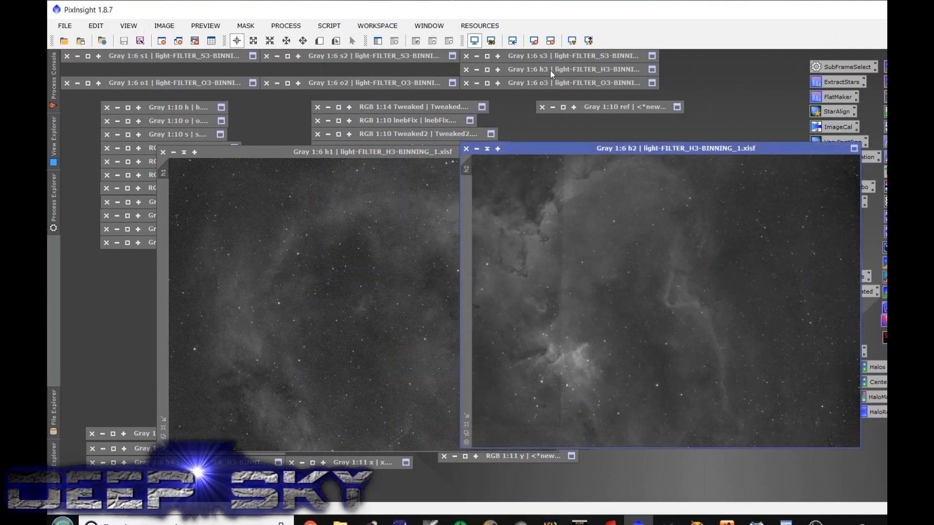
double_click(550, 71)
drag(627, 185, 403, 381)
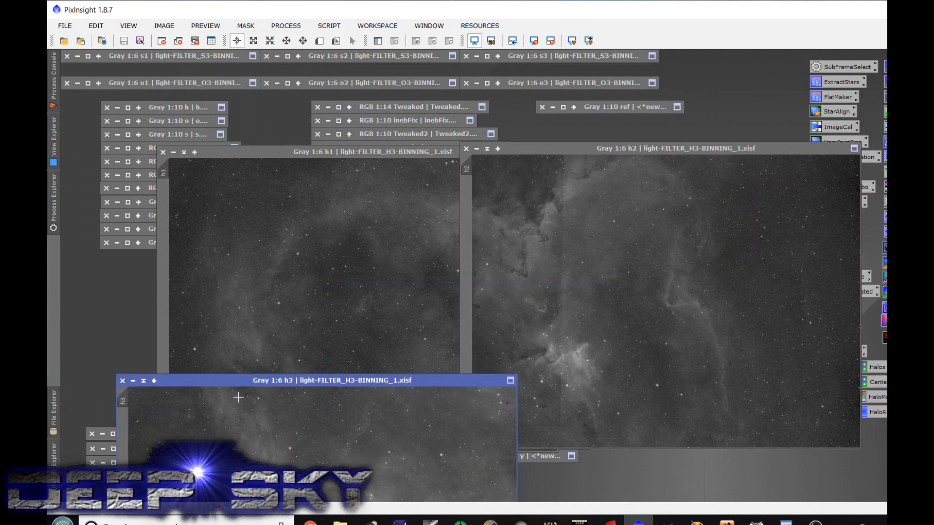
drag(274, 382, 320, 381)
click(141, 447)
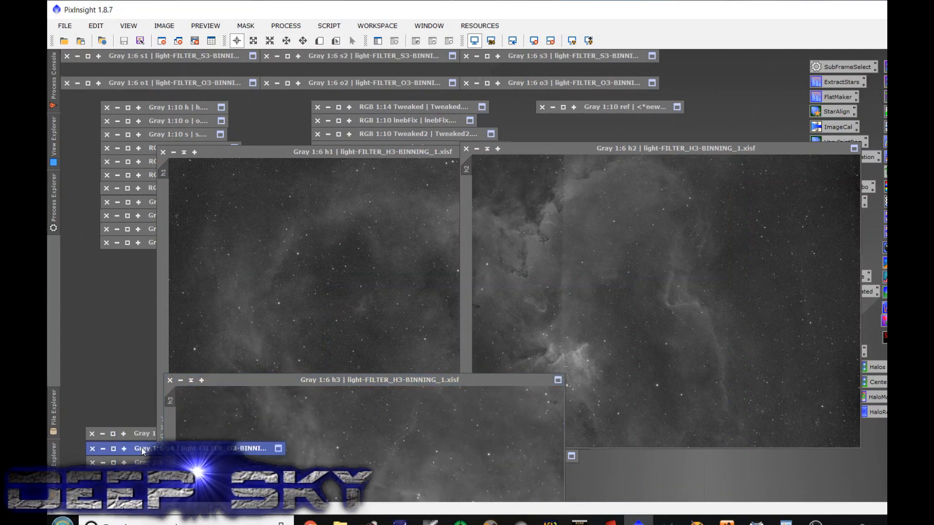
double_click(141, 447)
drag(478, 57, 697, 381)
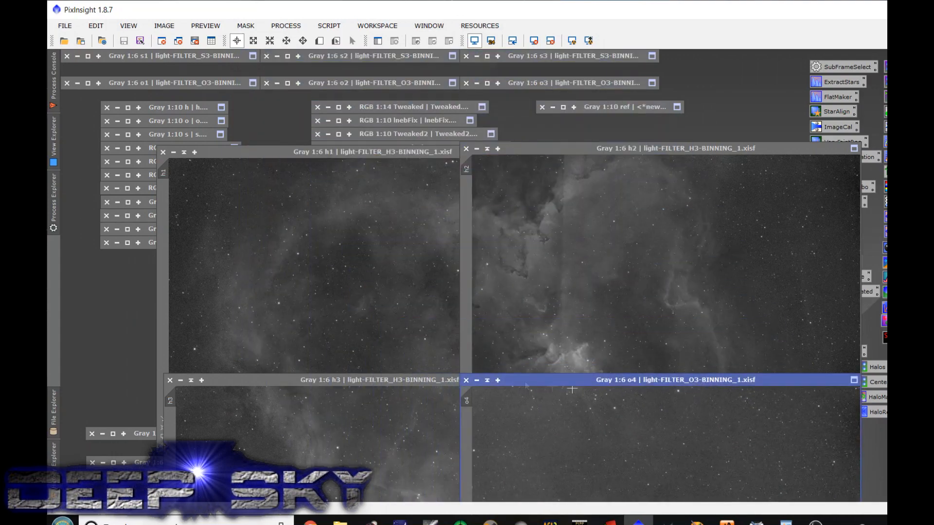
Iconize the four open panel images o4, h3, h1 and h2
click(478, 381)
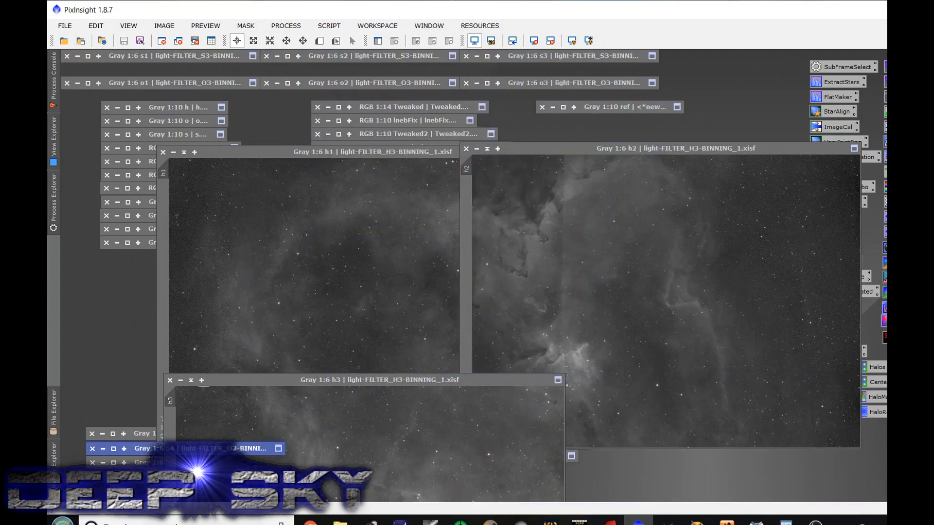
click(191, 381)
click(183, 153)
click(487, 149)
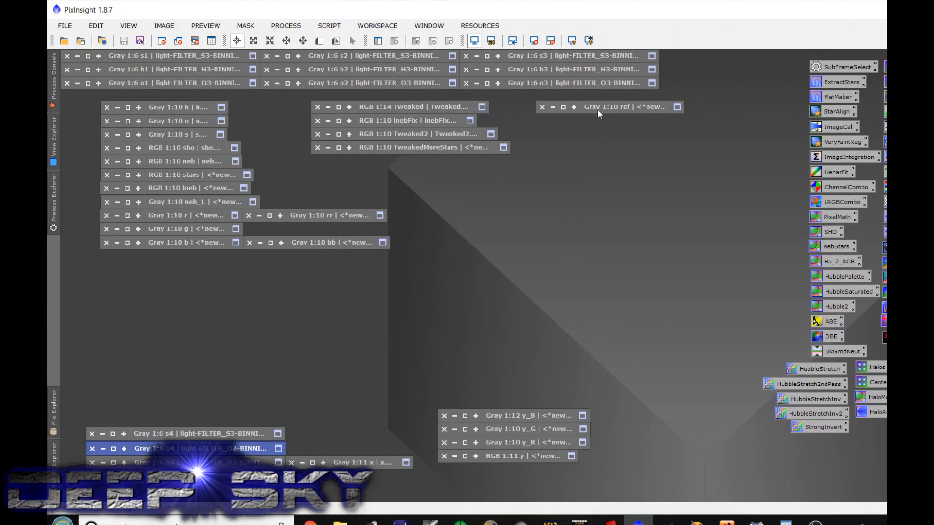
Open the ref image, shift its window for a clear view, and iconize it again
double_click(597, 109)
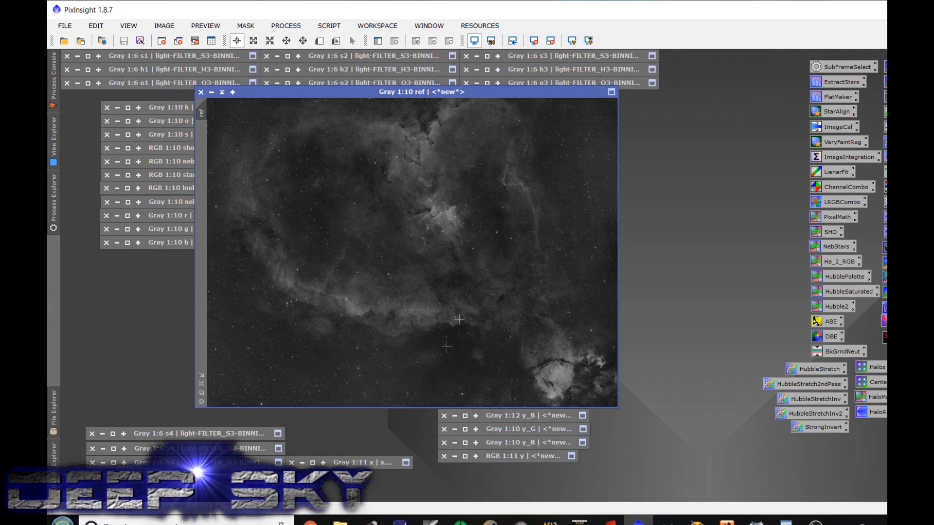
drag(413, 95, 484, 99)
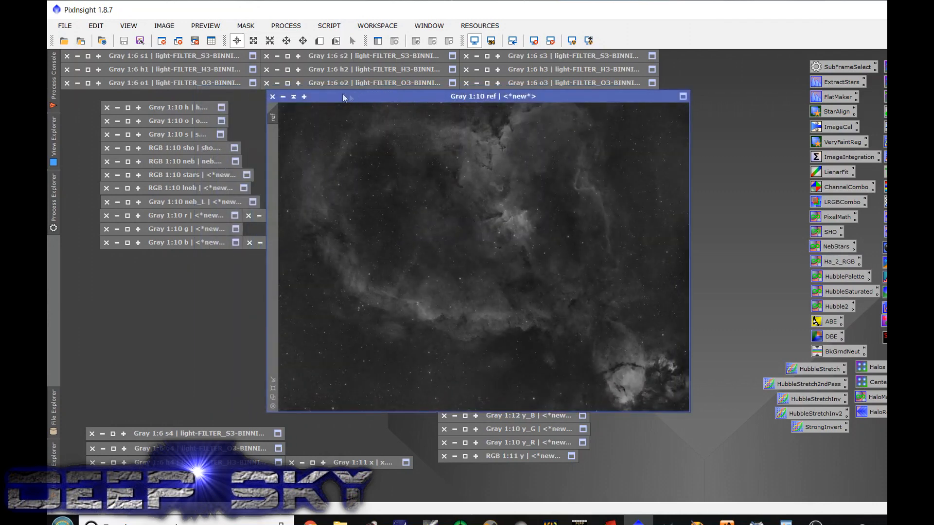
click(295, 97)
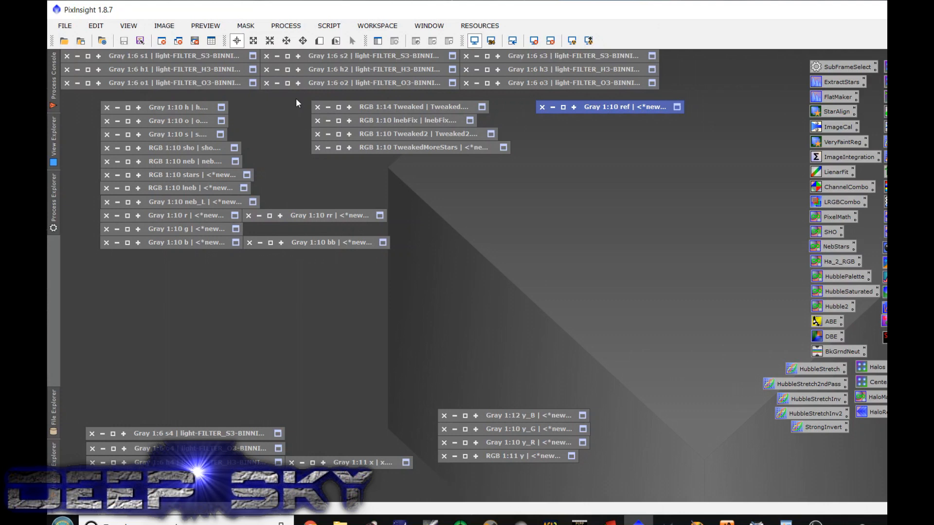
View the combined h and o mosaics one after the other, iconizing each
double_click(178, 107)
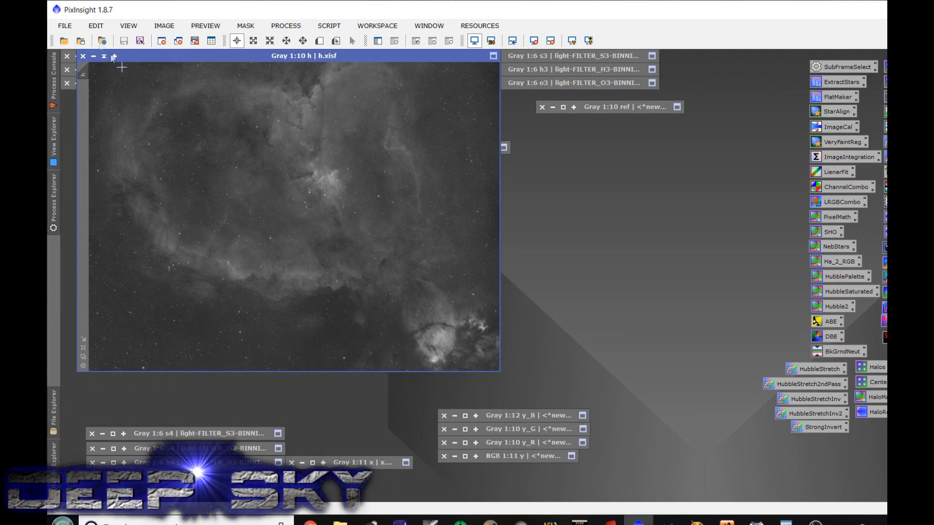
click(93, 56)
click(194, 124)
double_click(194, 121)
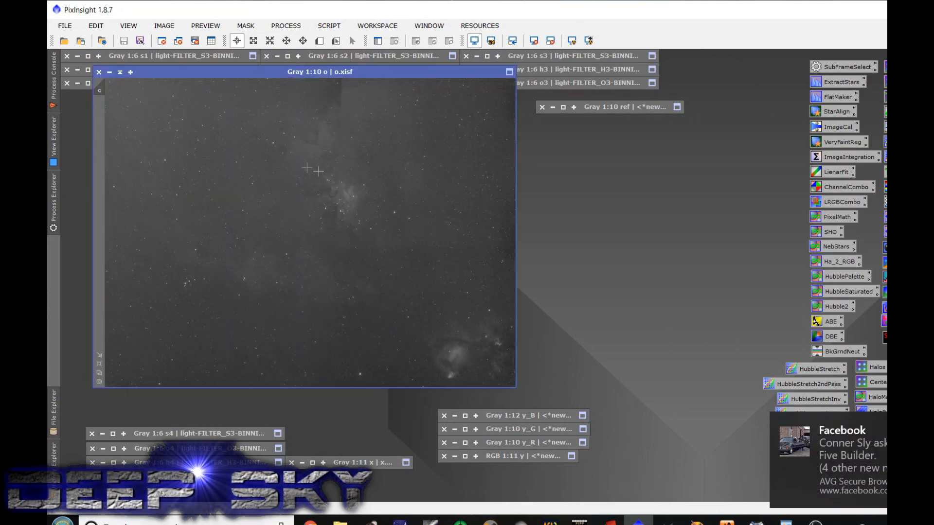
click(120, 73)
Open the s mosaic, reopen h and o, and spread the s and h windows for comparison
double_click(197, 134)
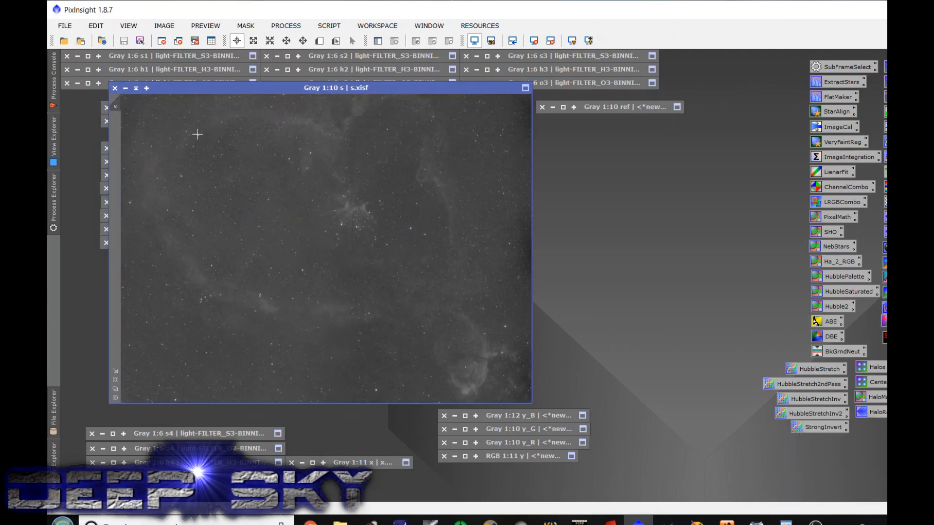
drag(241, 90, 441, 150)
double_click(186, 105)
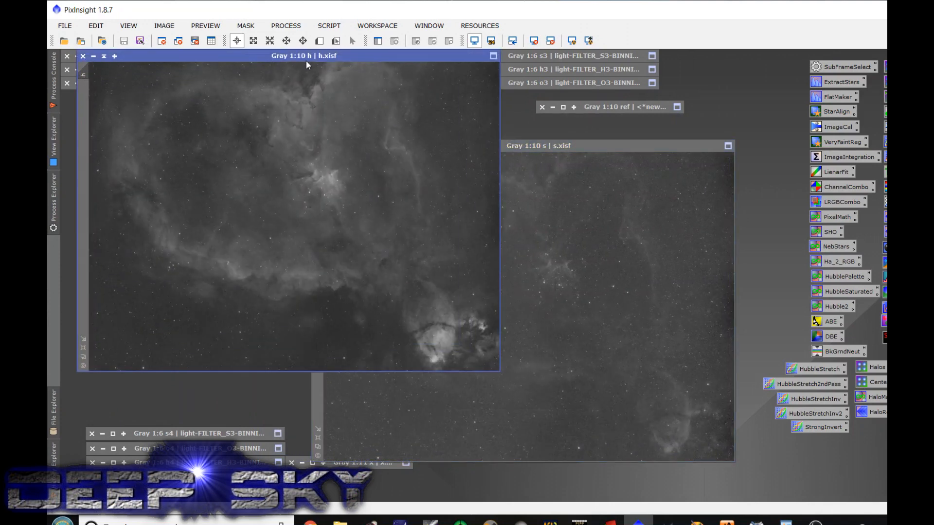
drag(307, 62, 333, 208)
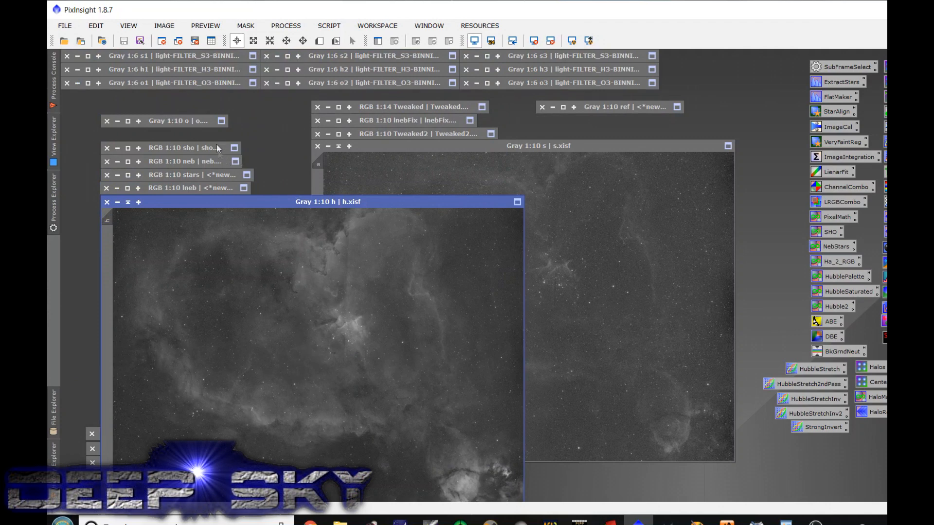
double_click(200, 121)
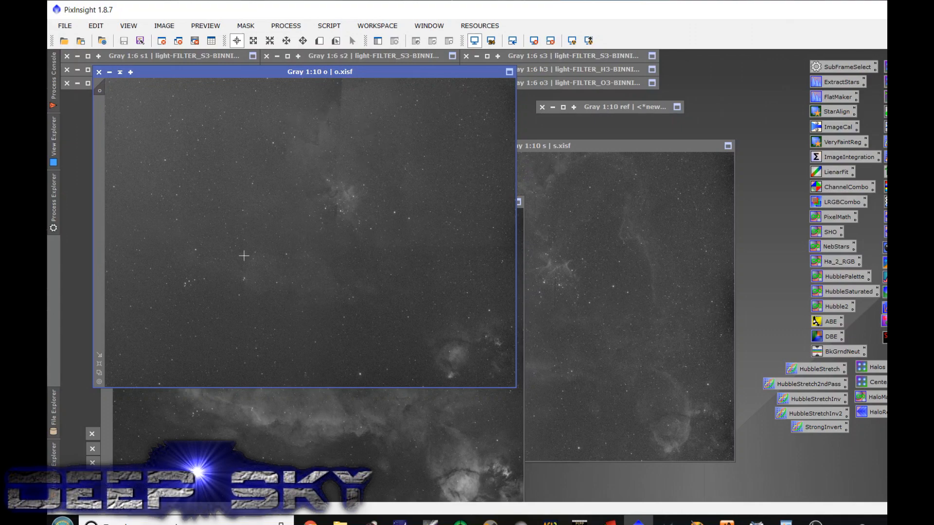
Iconize the open o, h and s mosaic images
click(121, 73)
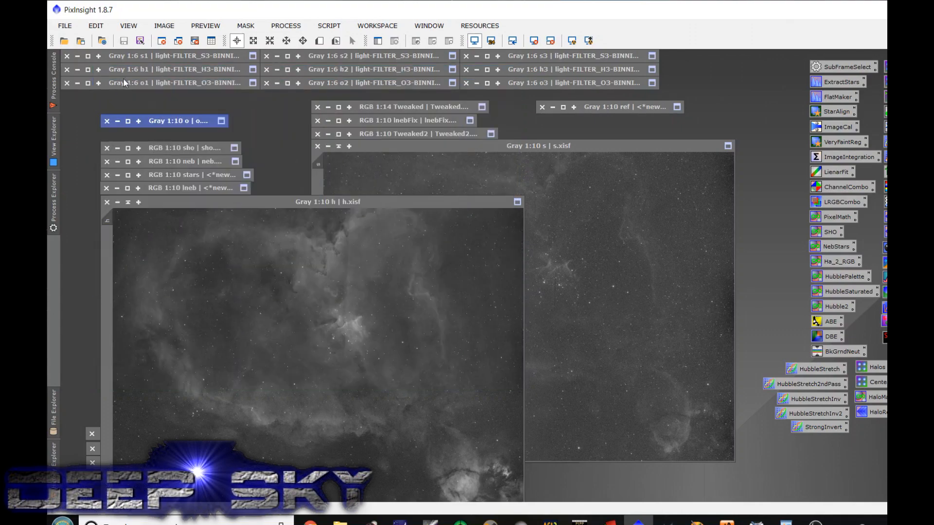
click(128, 202)
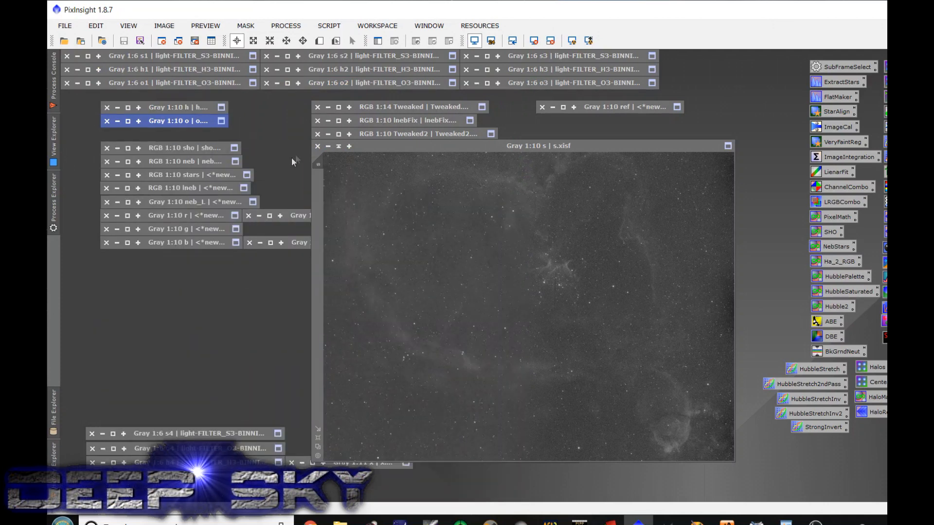
click(338, 146)
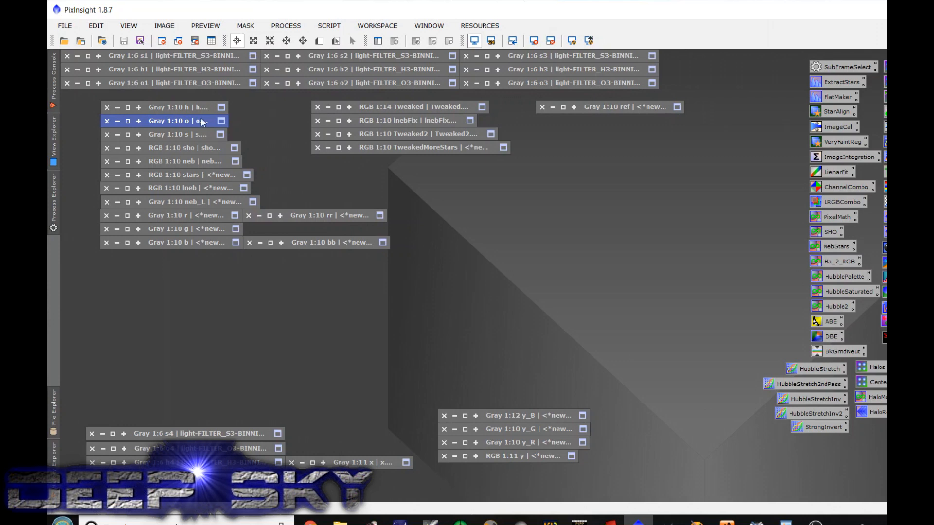
Create a color image with the saved SHO PixelMath process, mapping s to red, h to green and o to blue, and close PixelMath
double_click(828, 235)
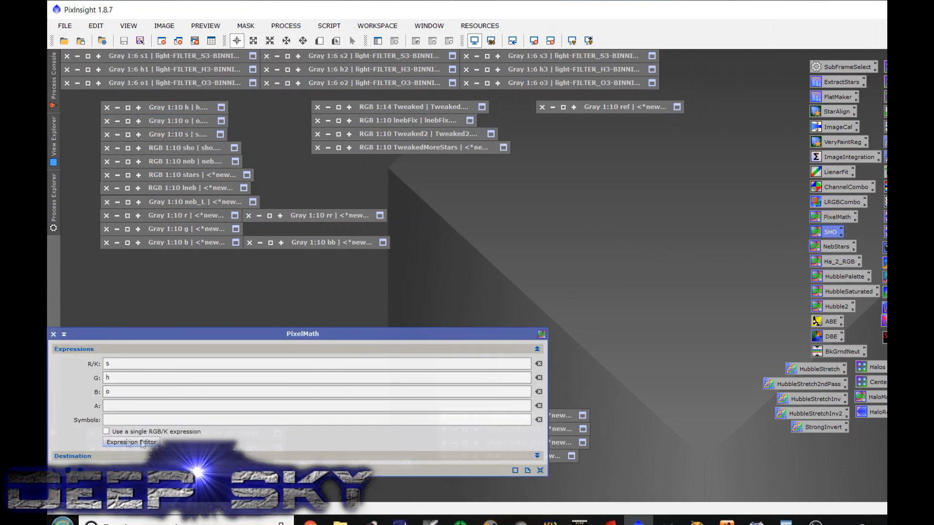
click(115, 365)
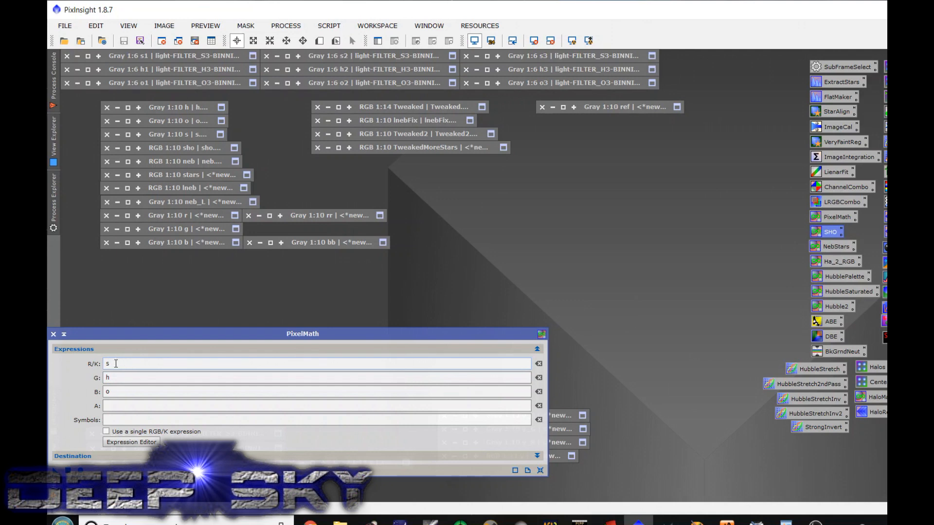
click(117, 380)
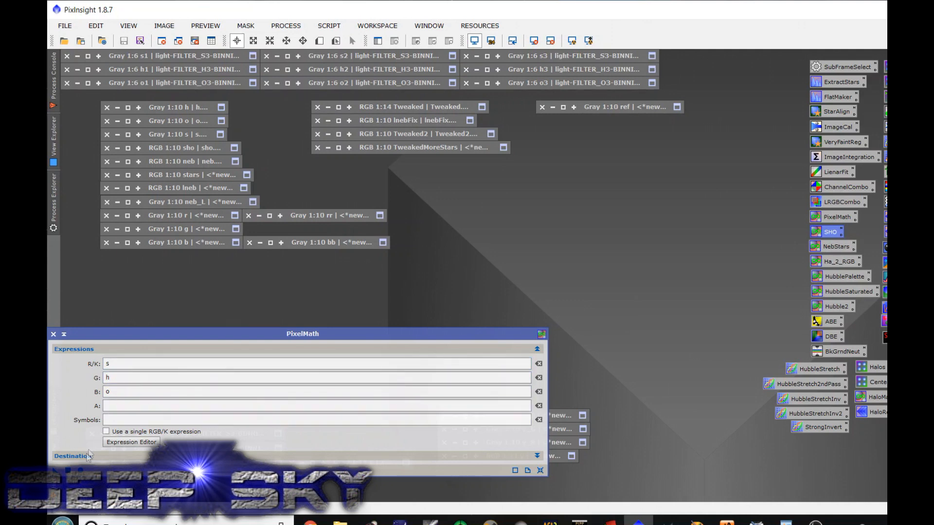
click(80, 471)
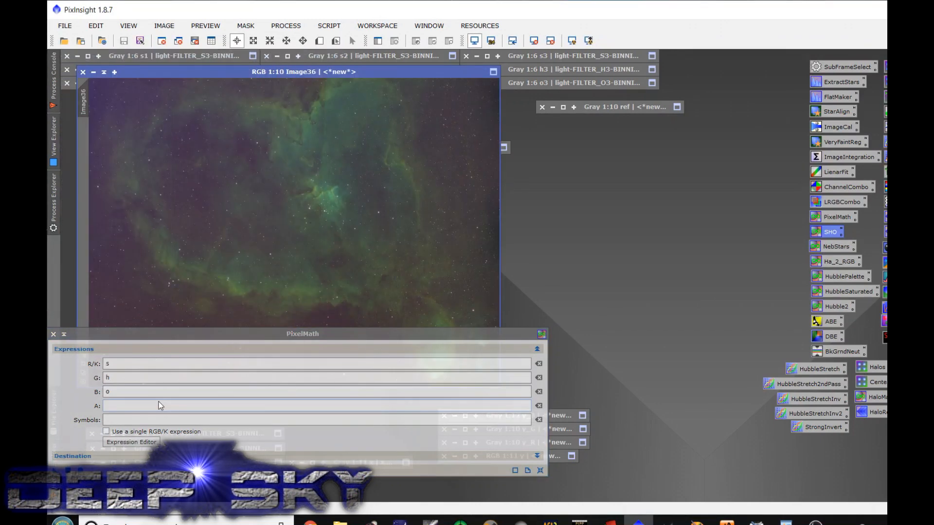
drag(215, 337, 386, 348)
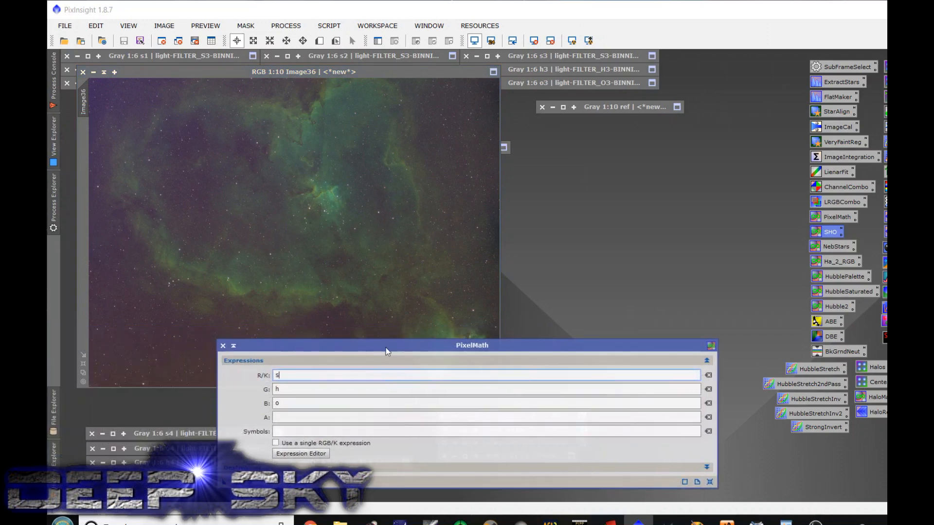
click(223, 346)
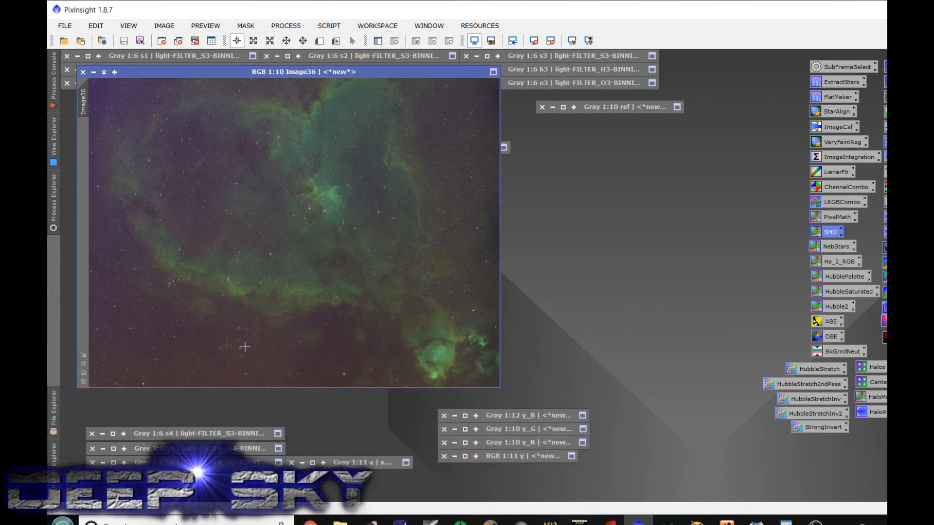
Apply SCNR to the new SHO color image and reposition its window in the workspace
drag(830, 232, 458, 224)
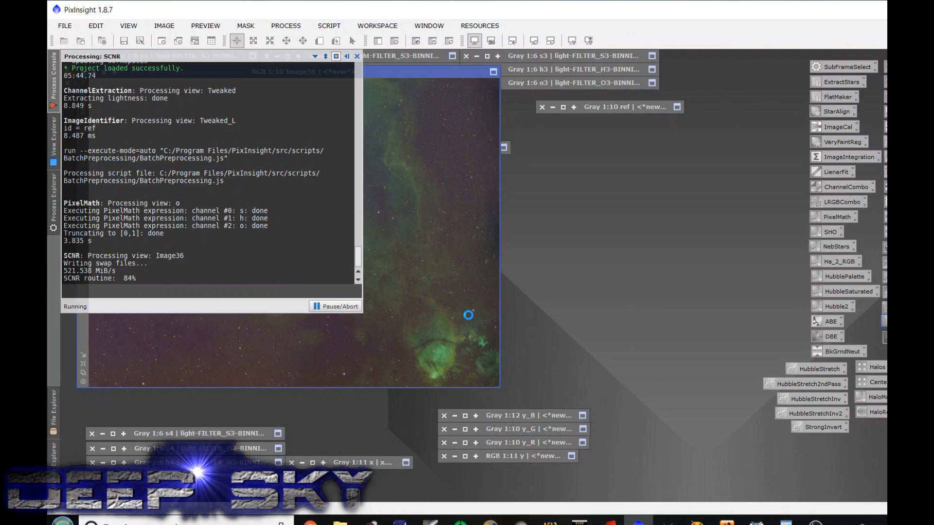
mouse_move(340, 522)
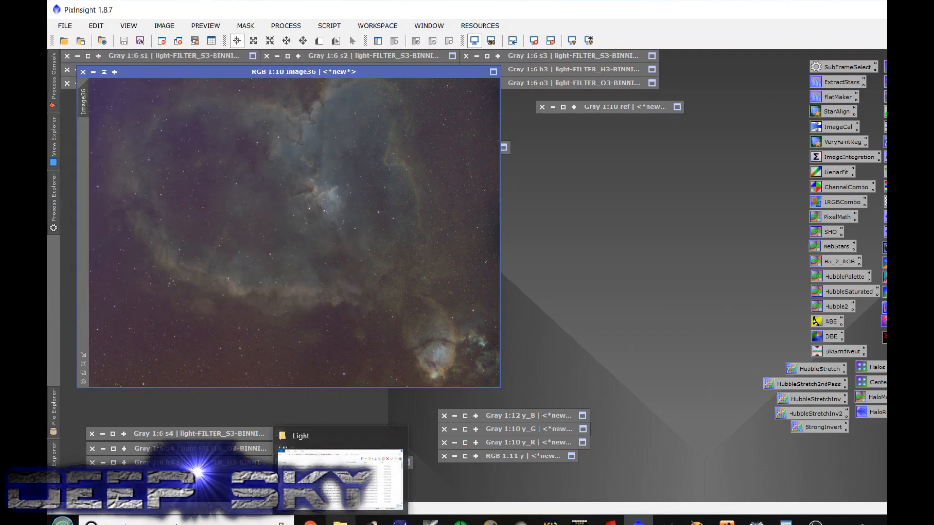
drag(316, 72, 428, 96)
Inspect the vertical panel seam above the nebula's center at 1:3 zoom, return to 1:10, and close the image
scroll(463, 293, up, 2)
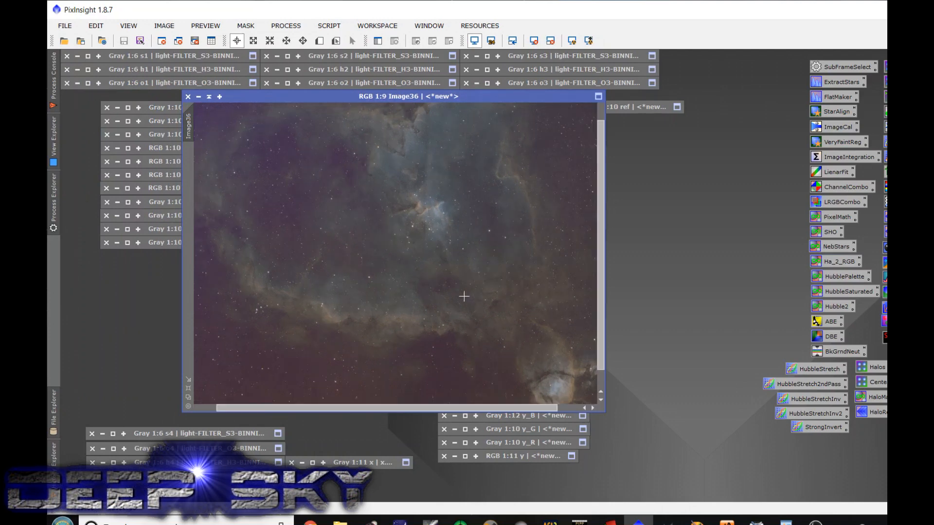
scroll(448, 135, up, 4)
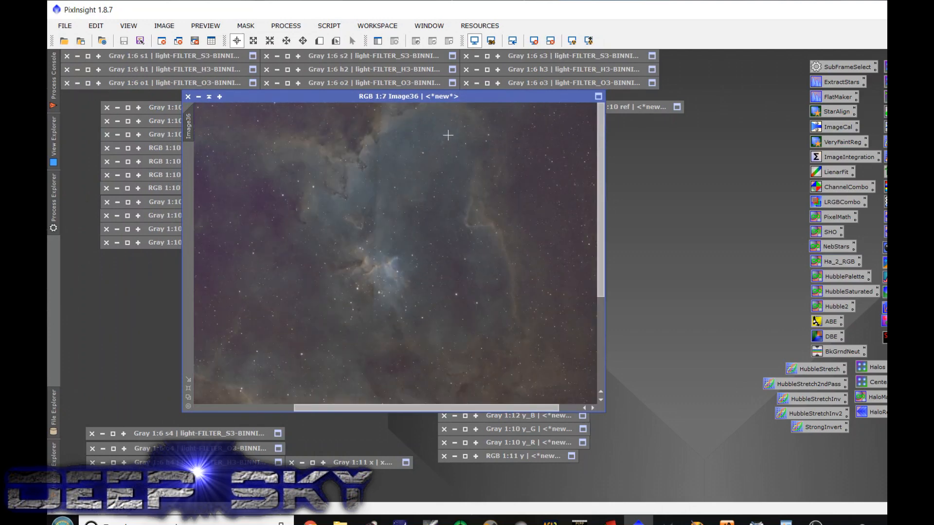
scroll(390, 195, up, 1)
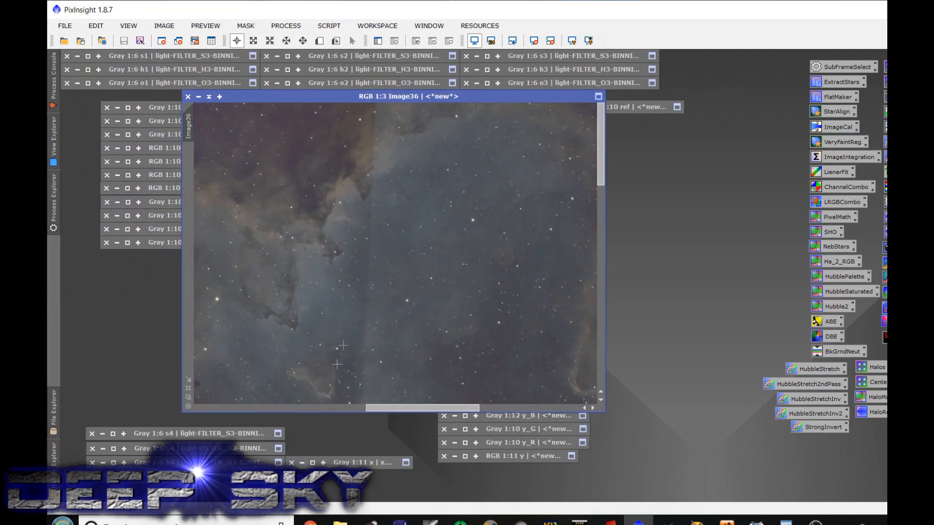
scroll(366, 346, down, 4)
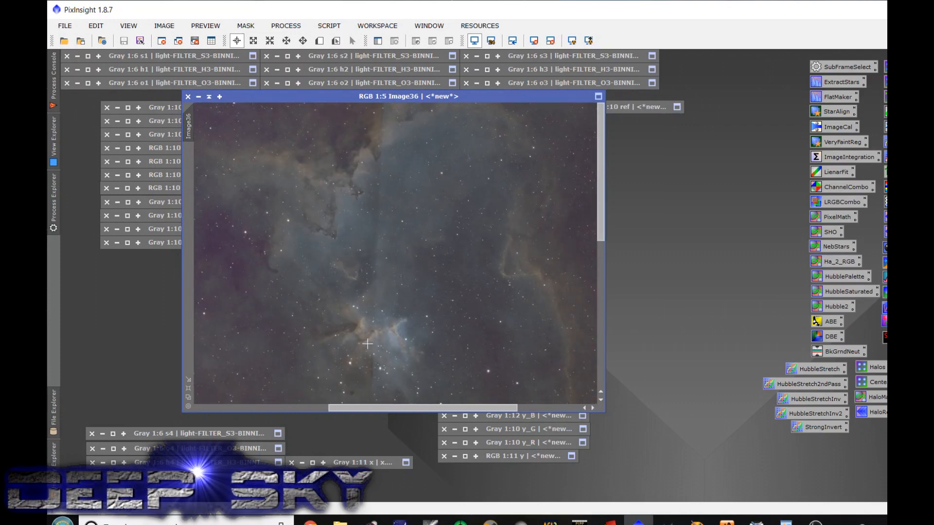
scroll(367, 344, down, 3)
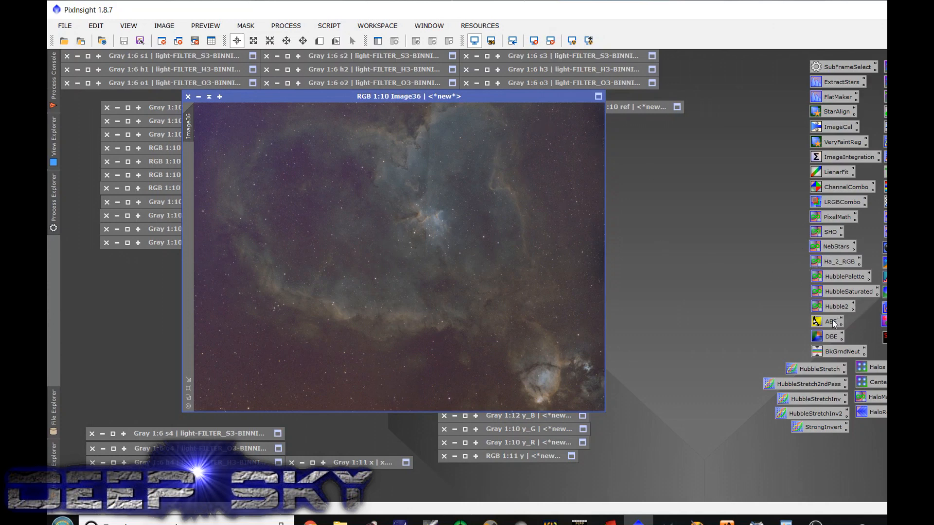
click(188, 97)
click(505, 290)
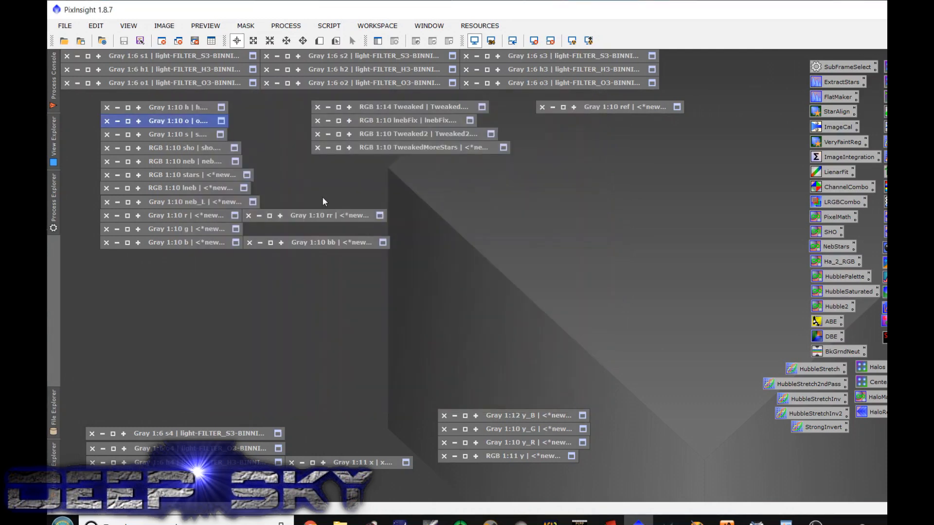
View the sho, neb and stars images in turn, iconizing each one
double_click(204, 147)
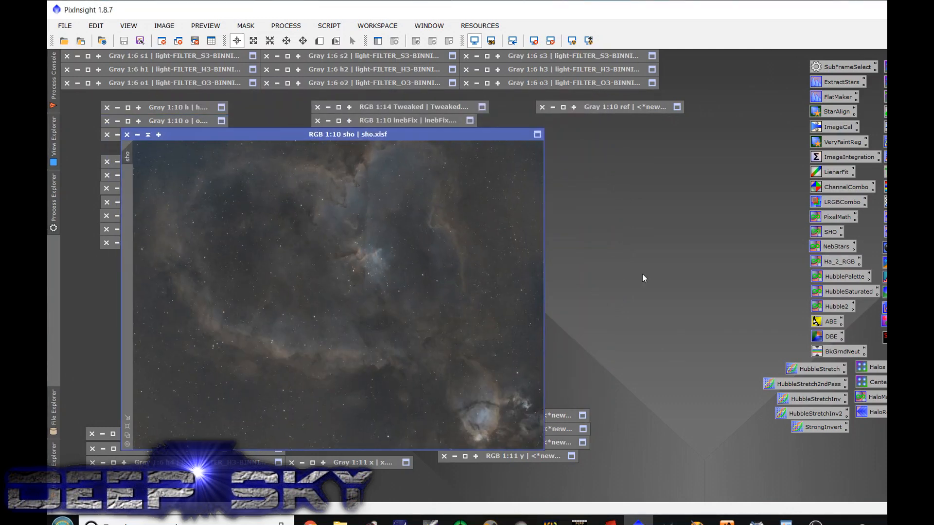
click(148, 135)
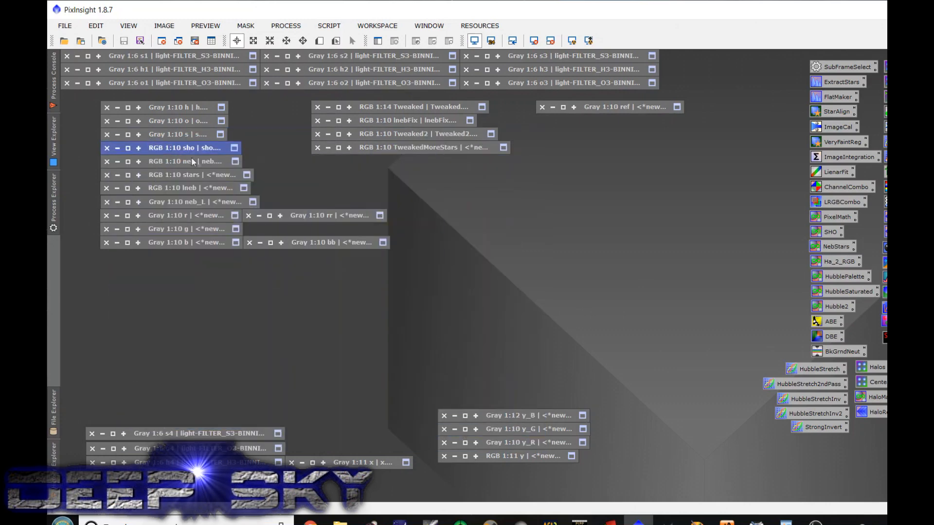
double_click(205, 161)
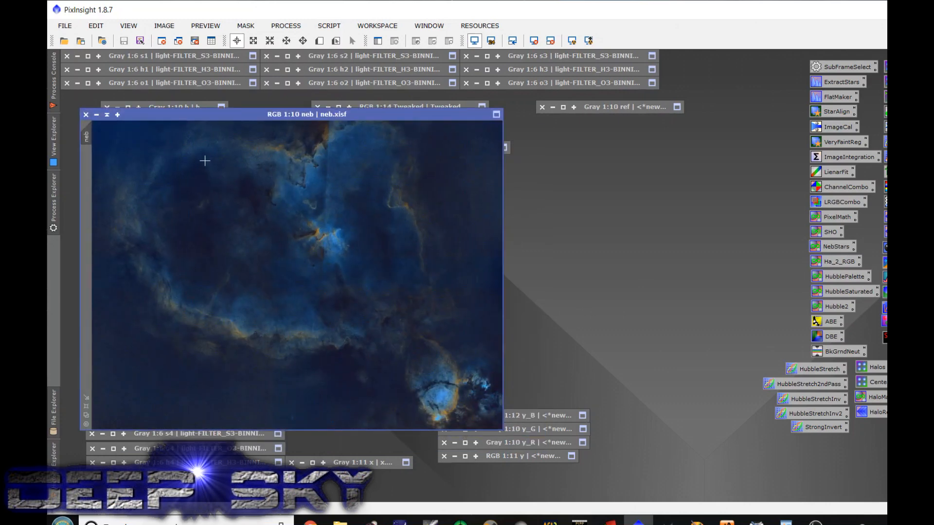
click(107, 117)
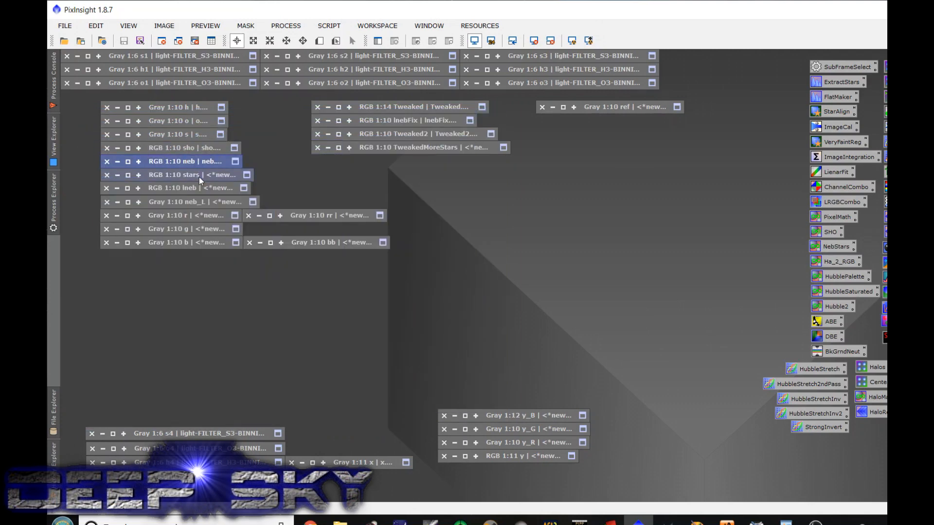
double_click(199, 176)
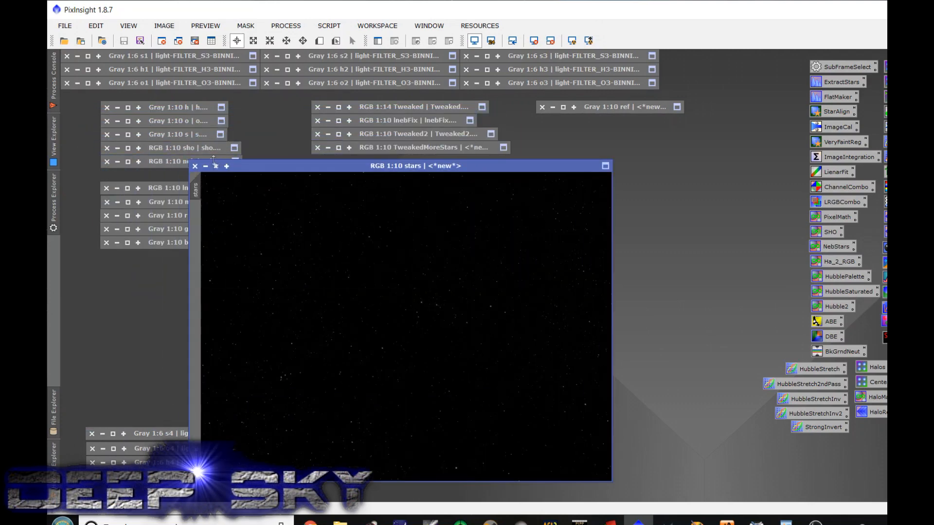
click(216, 166)
View the neb image again and the lneb image, iconize both, and open neb_L
double_click(215, 163)
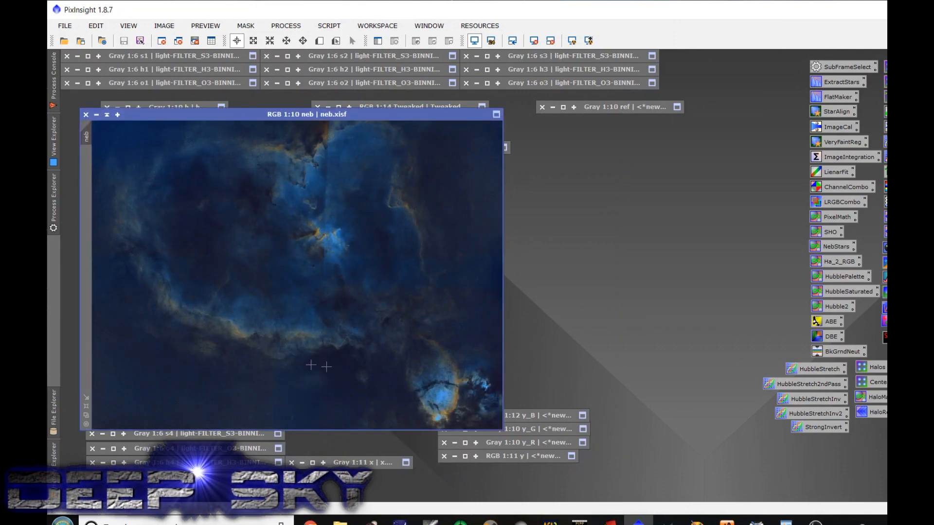
click(107, 116)
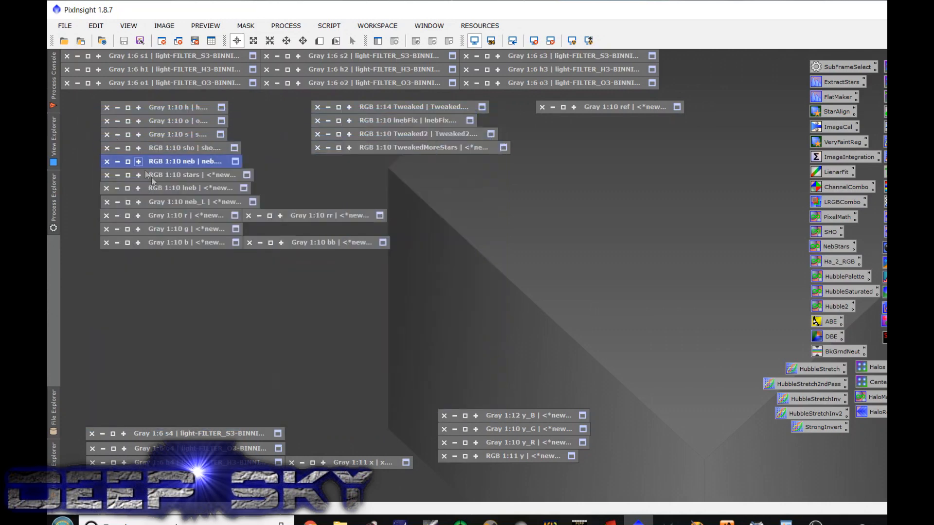
double_click(200, 189)
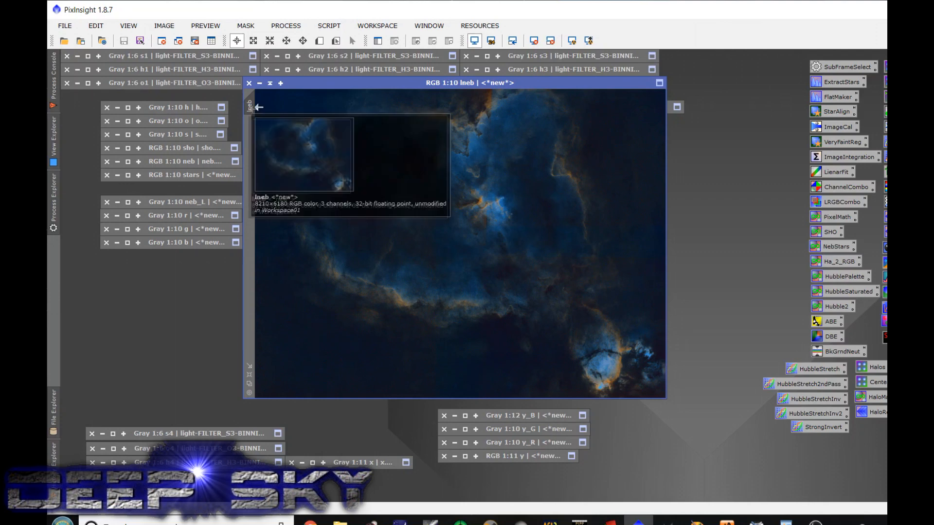
click(271, 83)
double_click(226, 200)
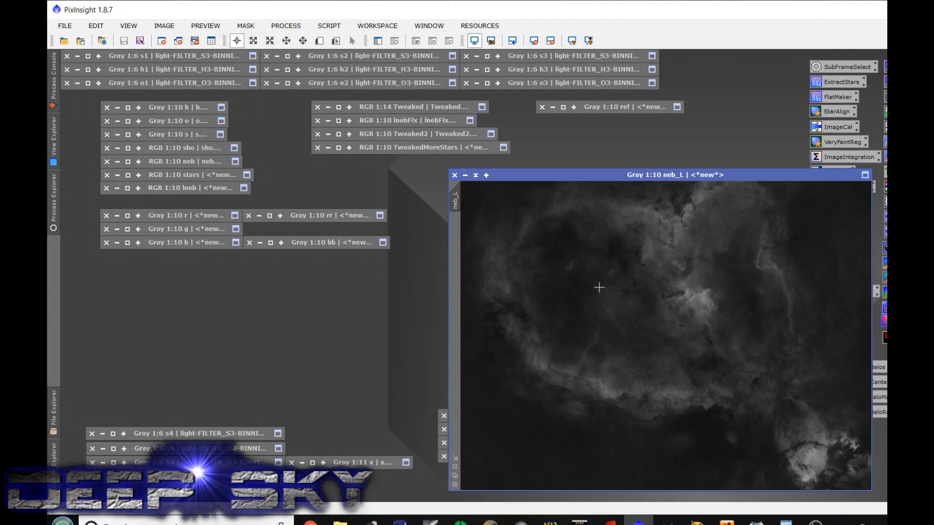
Iconize neb_L, view the lneb color image again and iconize it
click(476, 175)
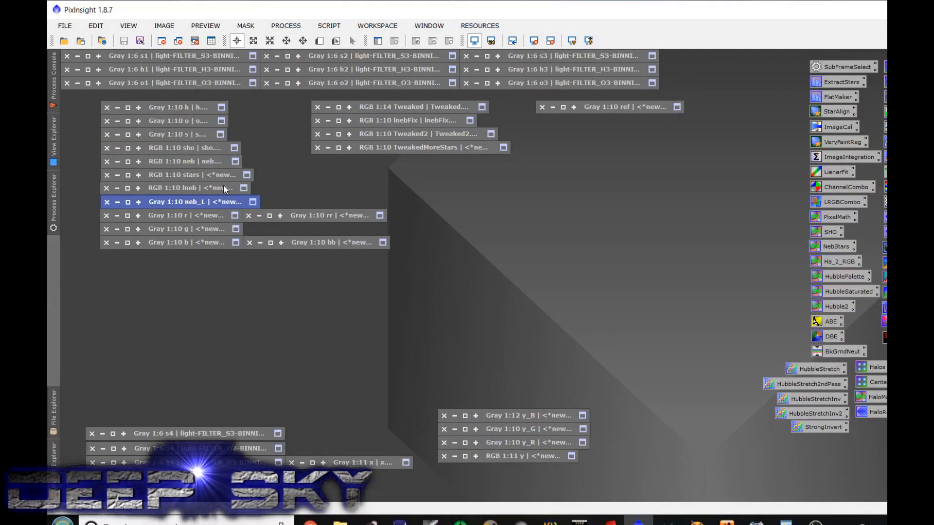
double_click(223, 186)
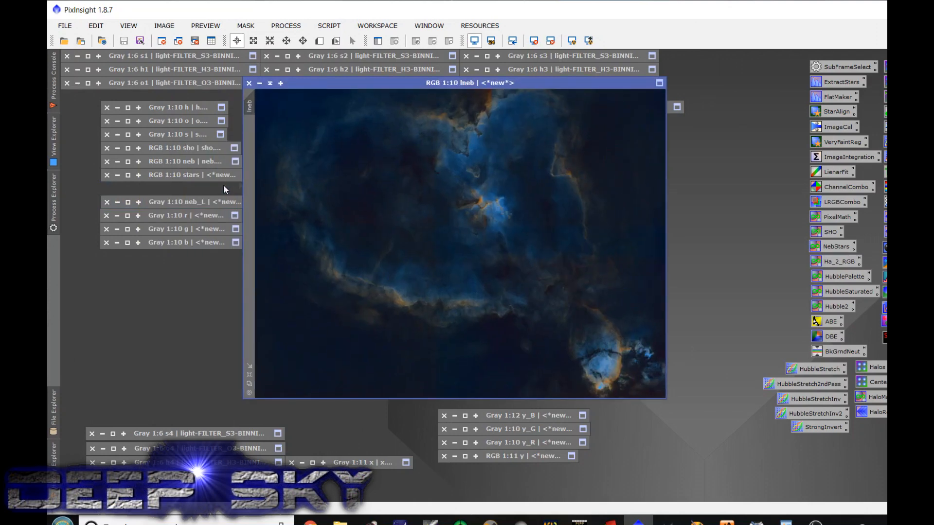
click(280, 83)
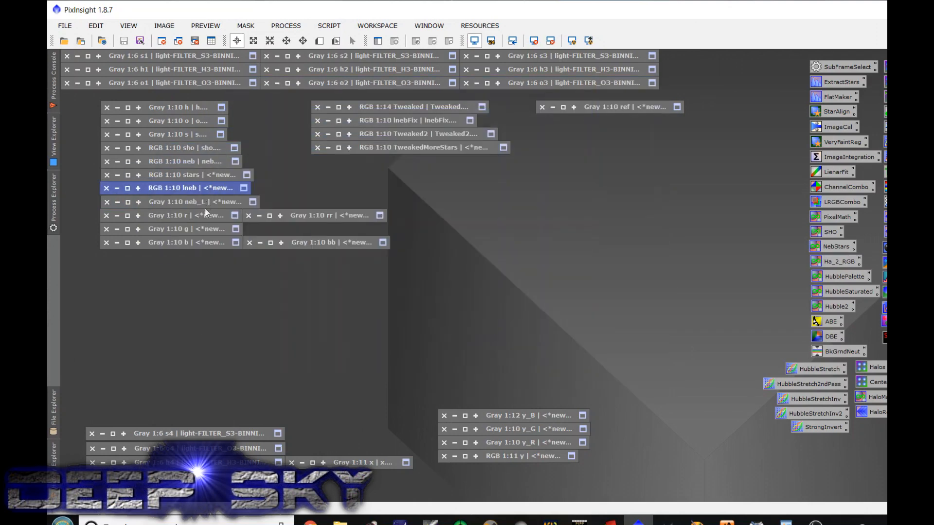
View the r, g and b channel images in turn, iconizing each one, and reopen r
double_click(201, 215)
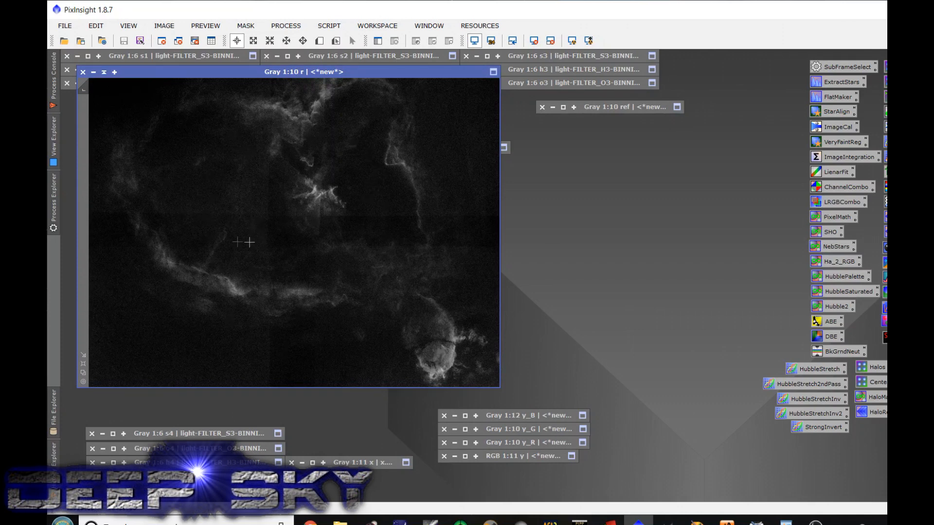
click(104, 72)
double_click(193, 226)
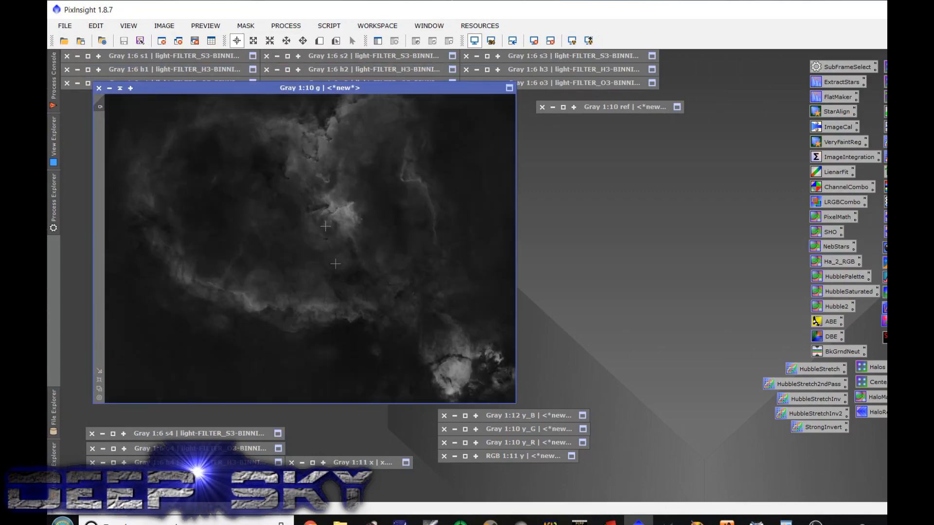
click(119, 89)
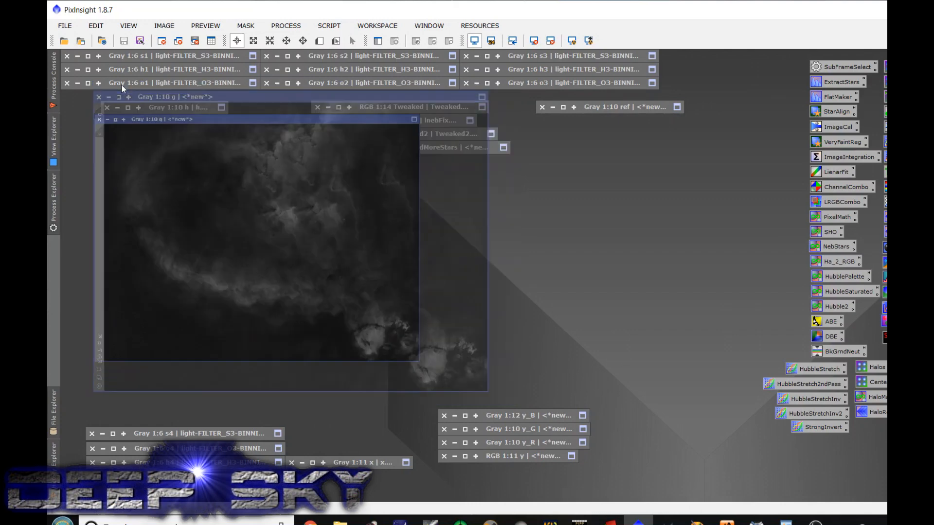
double_click(197, 242)
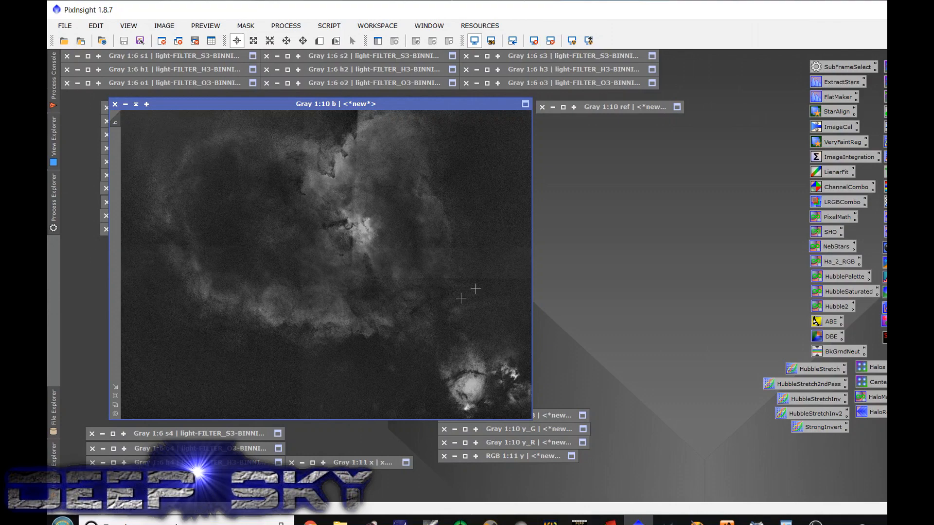
click(137, 105)
double_click(195, 215)
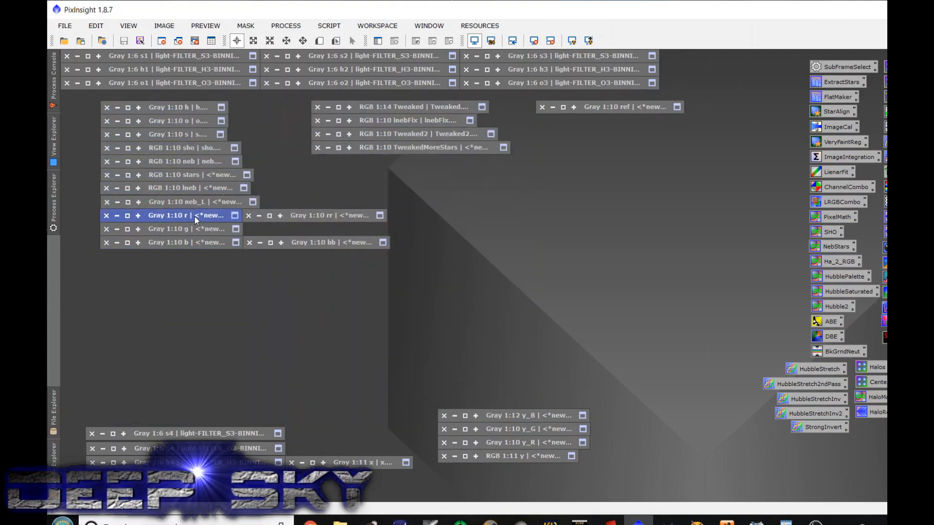
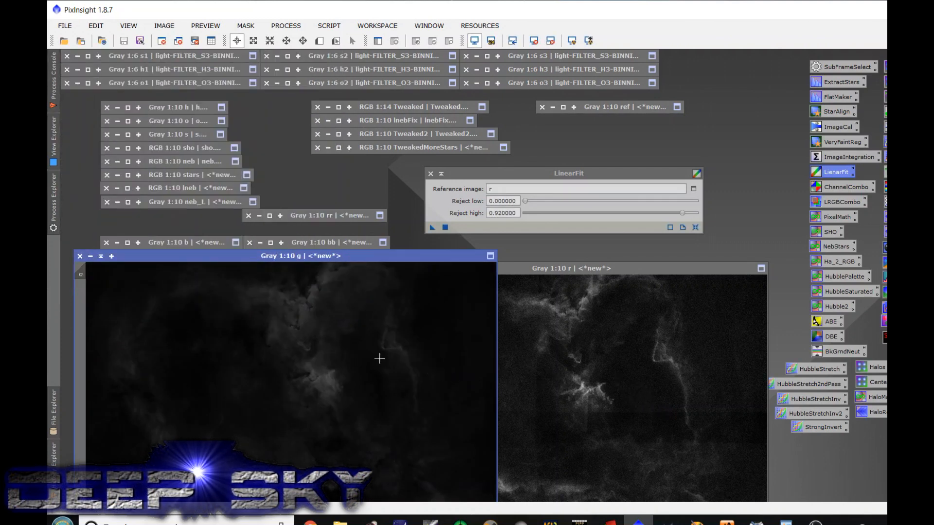
Open PixelMath and enter g-r as a single RGB/K expression
double_click(840, 218)
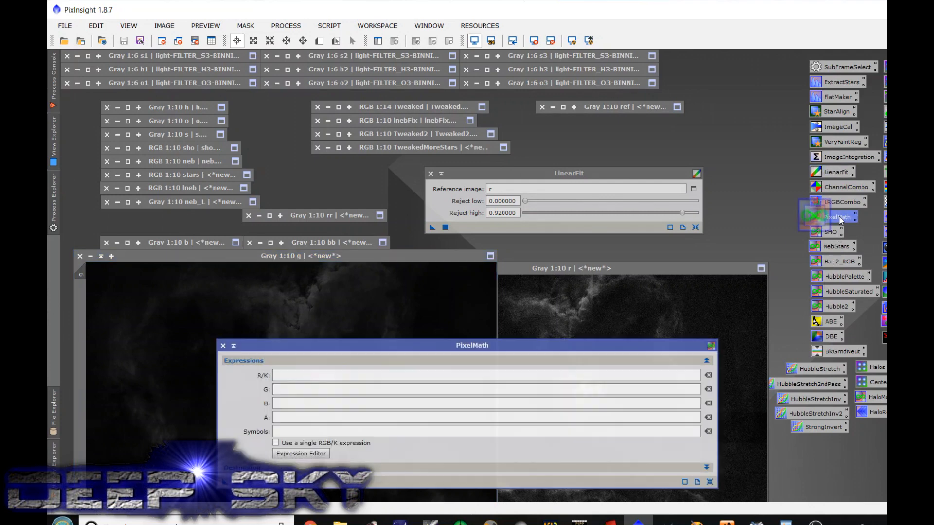
click(276, 443)
click(311, 377)
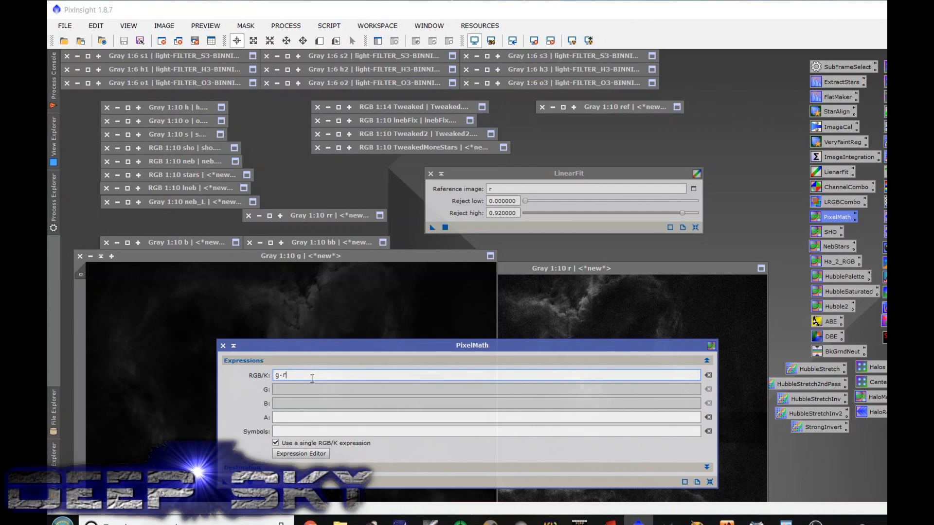
Move the r image window higher in the workspace and close LinearFit
click(635, 312)
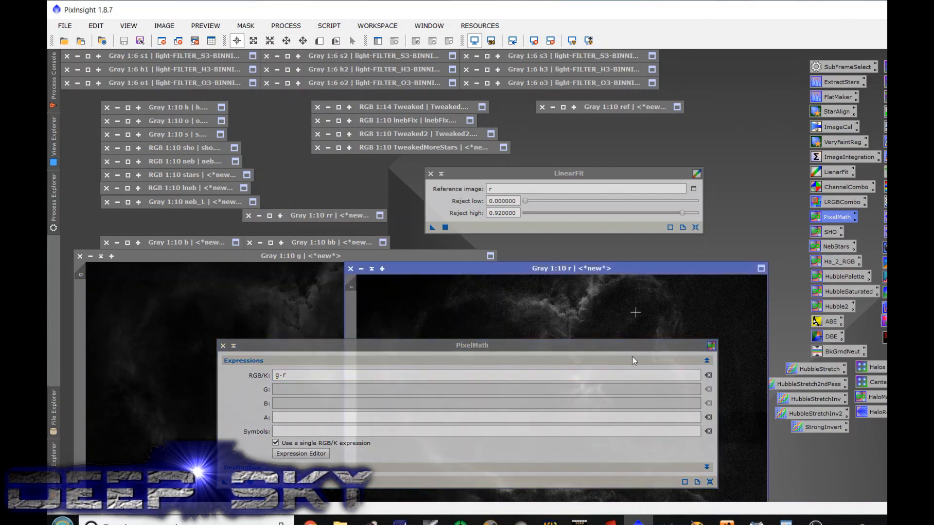
drag(661, 267, 672, 120)
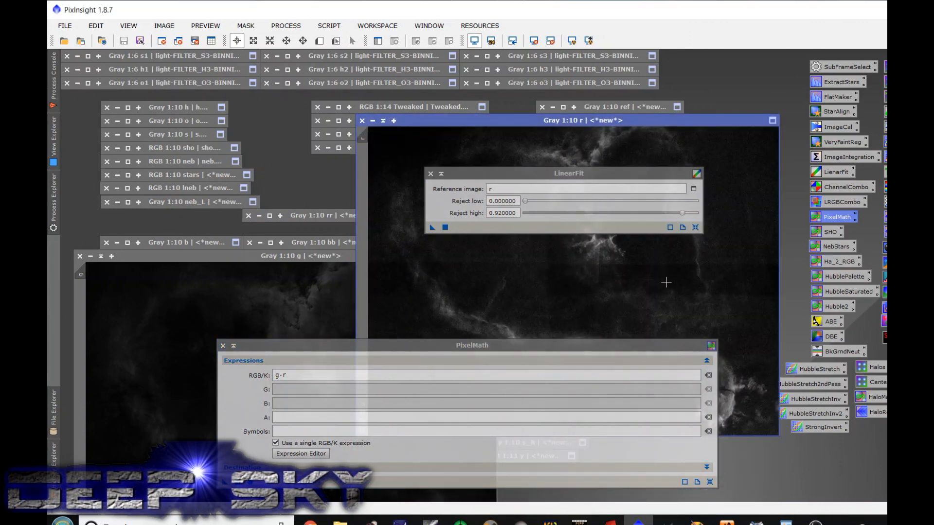
click(431, 174)
click(431, 173)
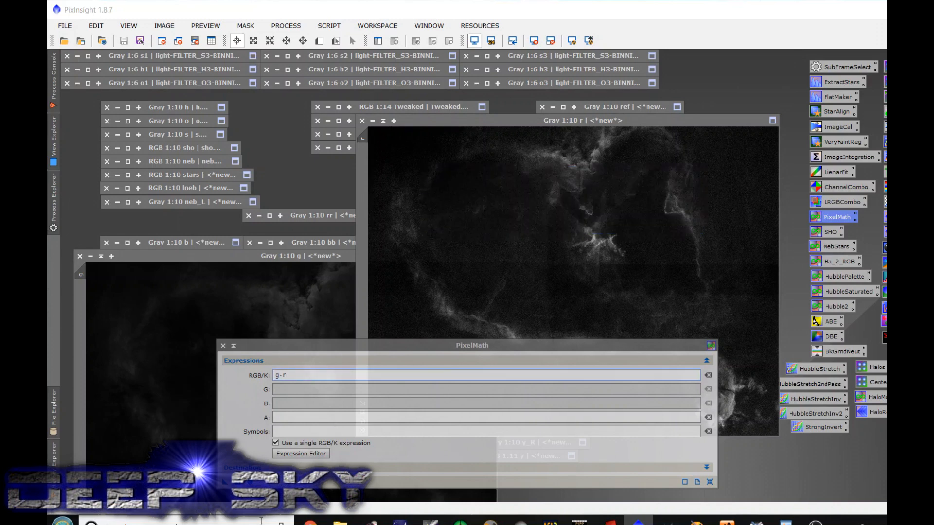
Generate a new image from the PixelMath expression r+Image37 and close PixelMath
click(389, 381)
key(F5)
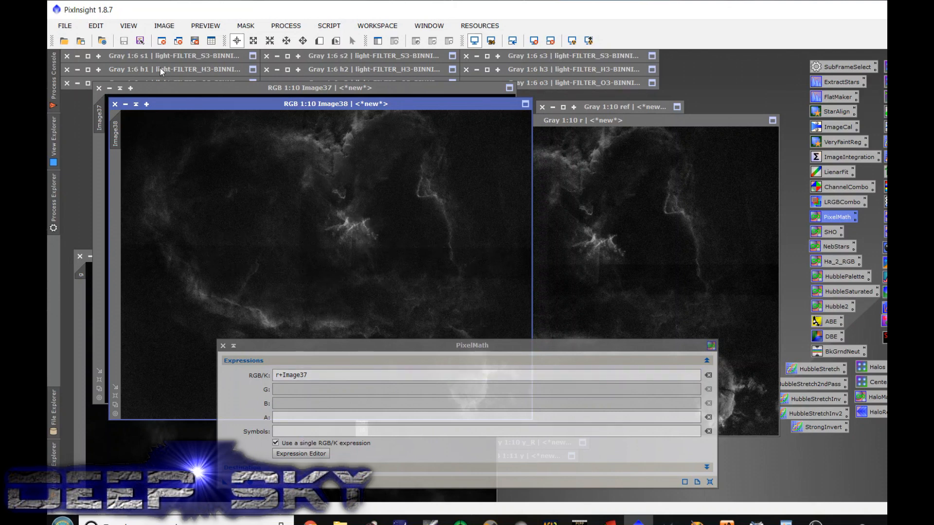
click(223, 347)
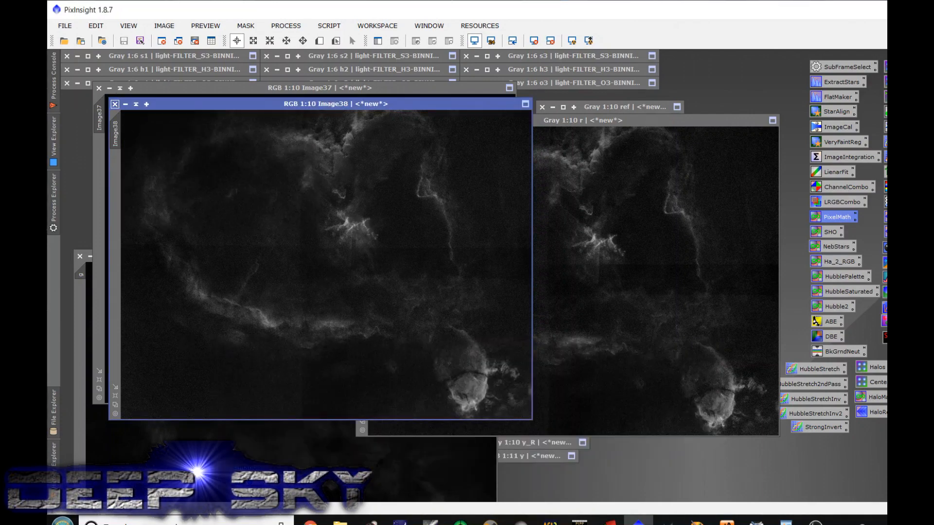
Close the Image38, Image37 and r images and iconize g
click(115, 104)
click(99, 88)
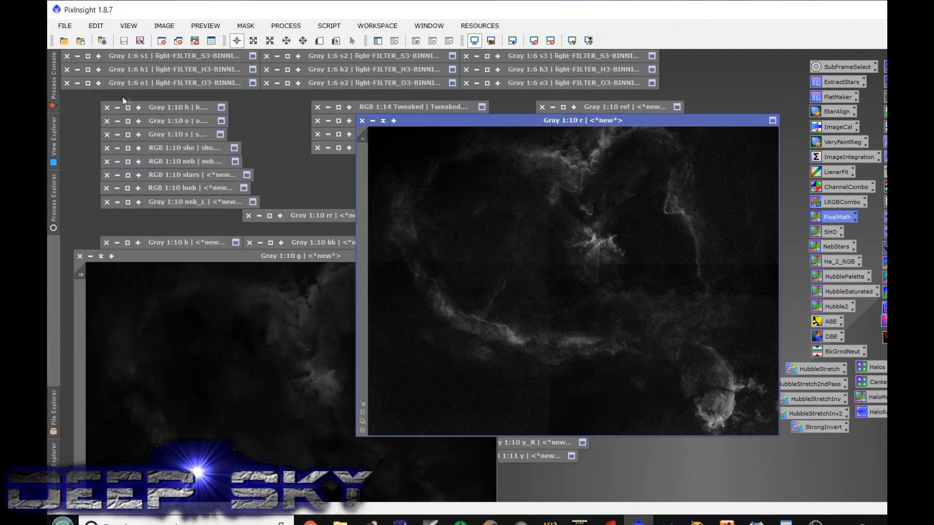
click(362, 120)
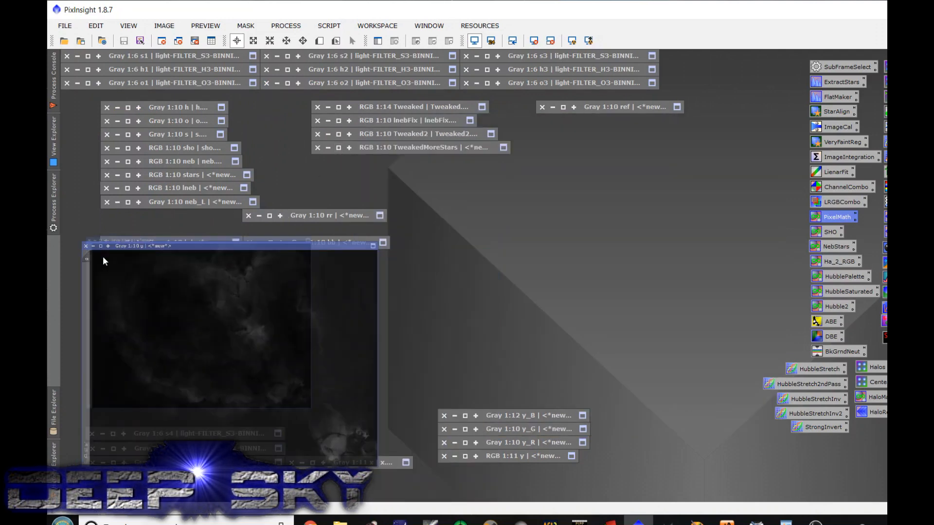
click(102, 256)
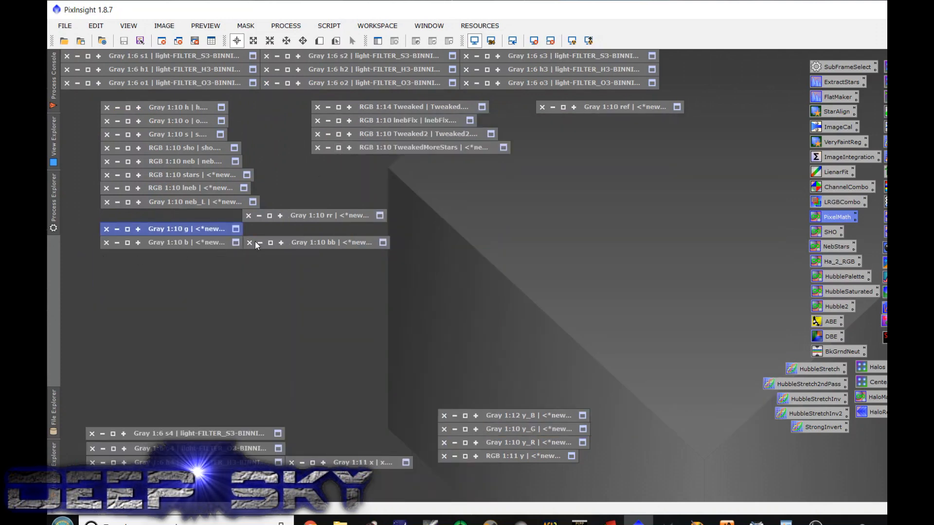
View the rr and bb images in turn, iconizing each one
double_click(313, 211)
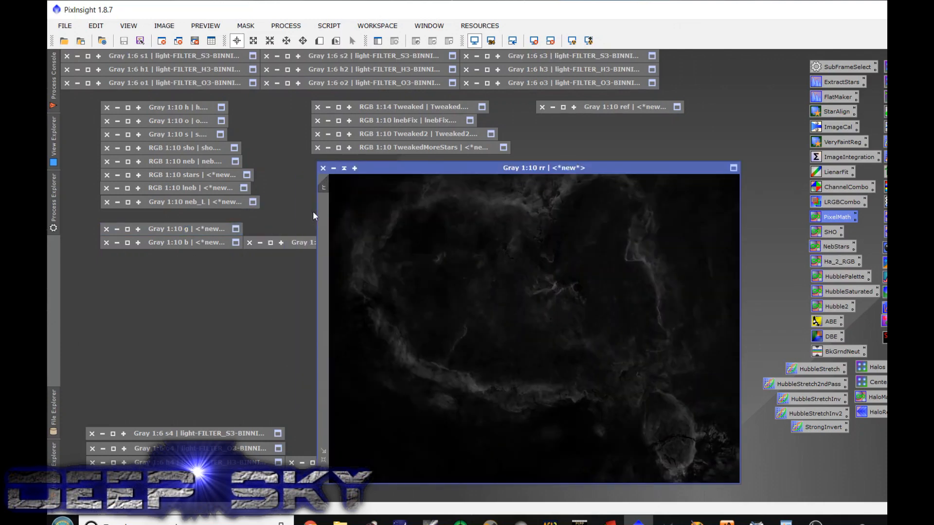
click(345, 169)
double_click(299, 242)
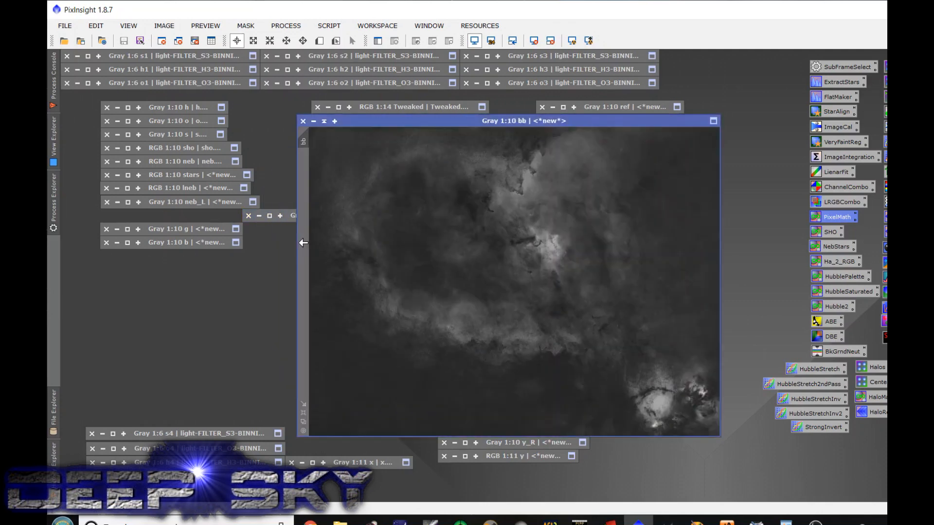
click(324, 121)
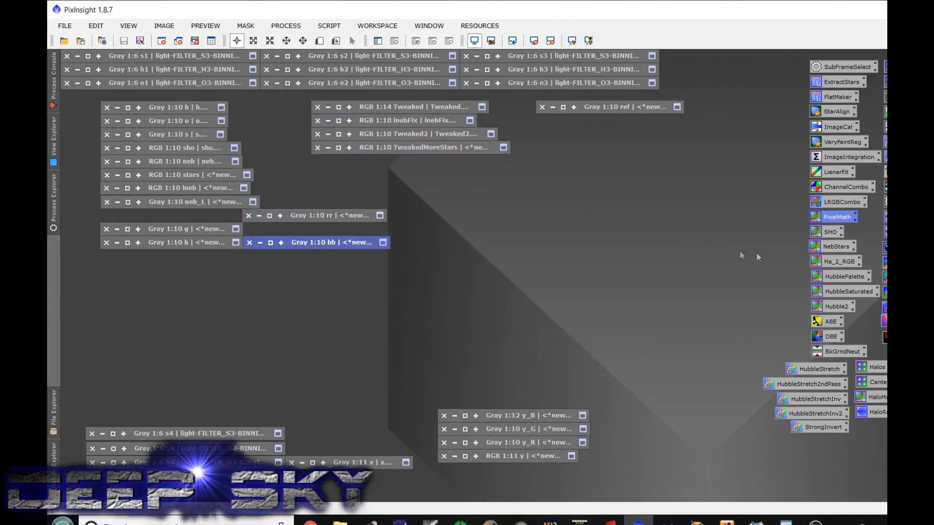
Combine rr, g and bb as the R, G and B expressions in PixelMath into a new color image, and close the dialog
double_click(831, 232)
click(358, 375)
text(rr)
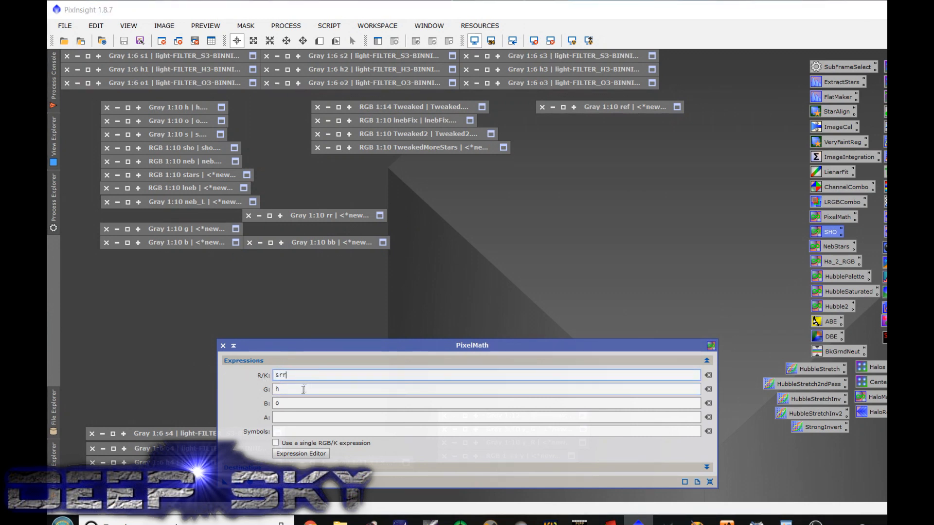
drag(311, 389, 238, 369)
text(rr)
key(Tab)
text(g)
key(Tab)
text(bb)
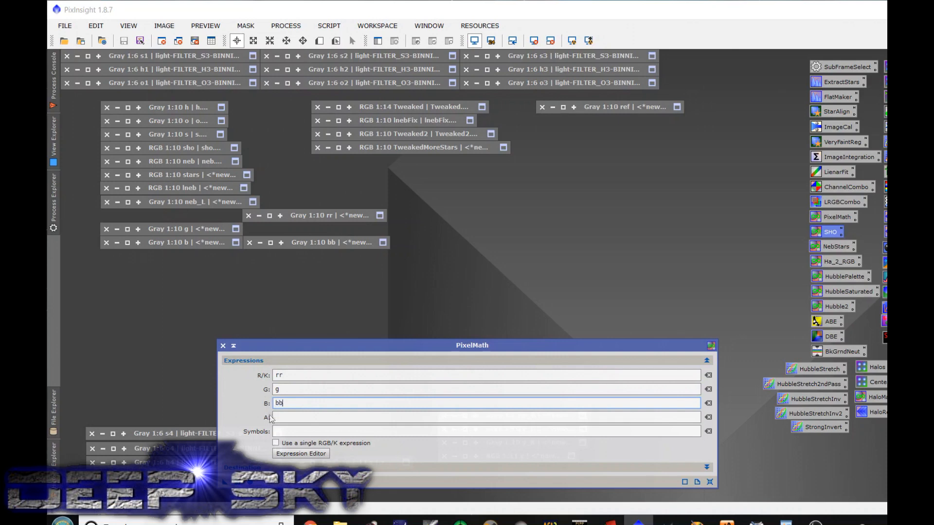
click(237, 482)
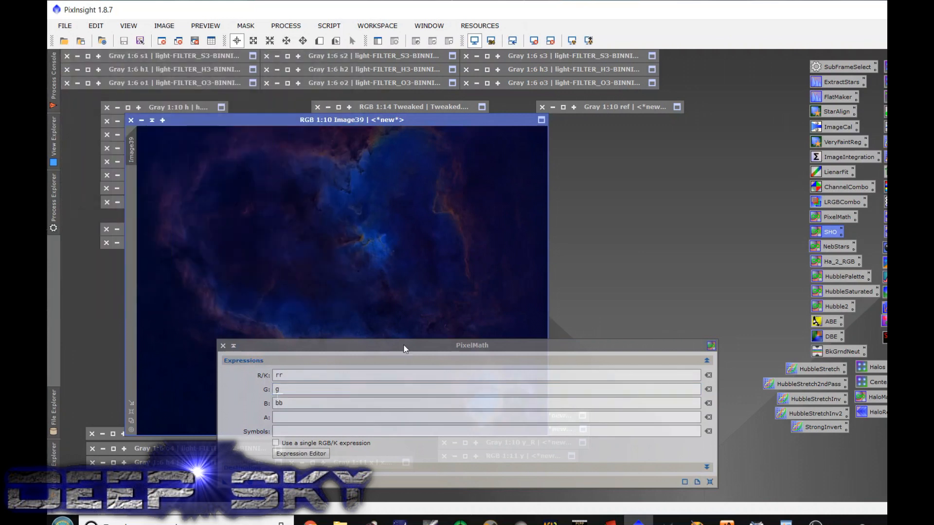
drag(405, 348, 638, 364)
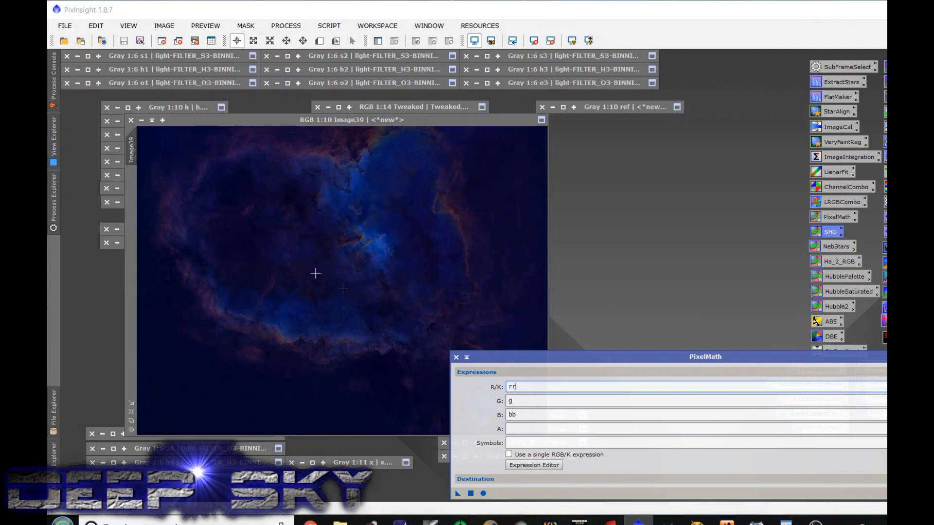
click(456, 357)
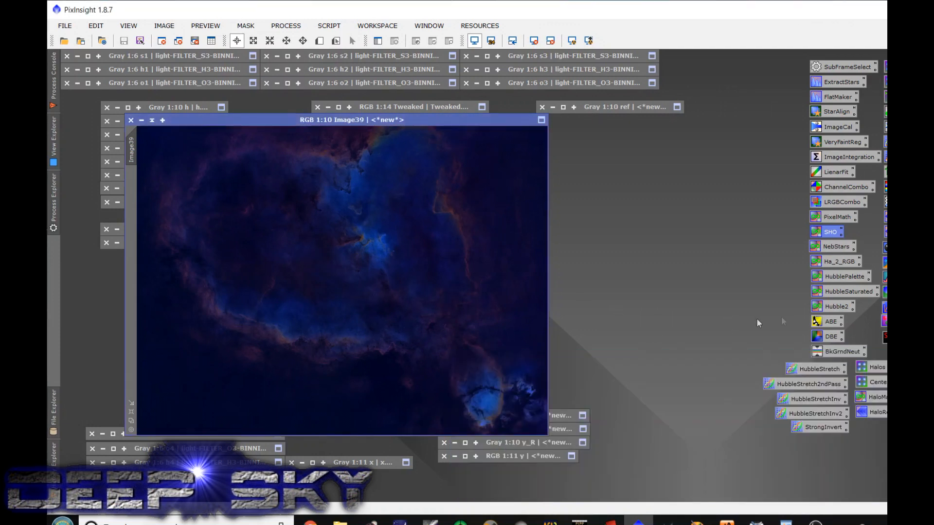
Run ABE on the new color image, move the corrected result aside, and close the background model and the uncorrected image
drag(833, 325, 511, 288)
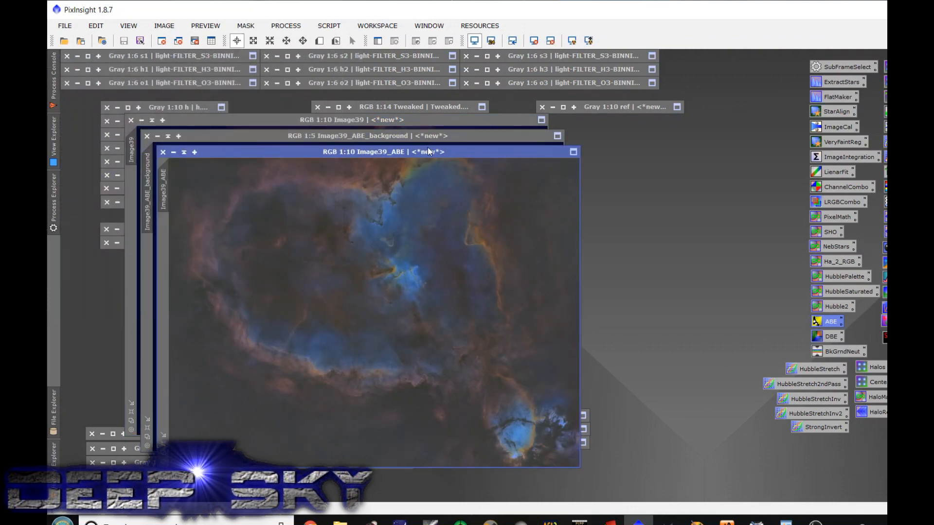
drag(446, 149, 541, 158)
click(204, 144)
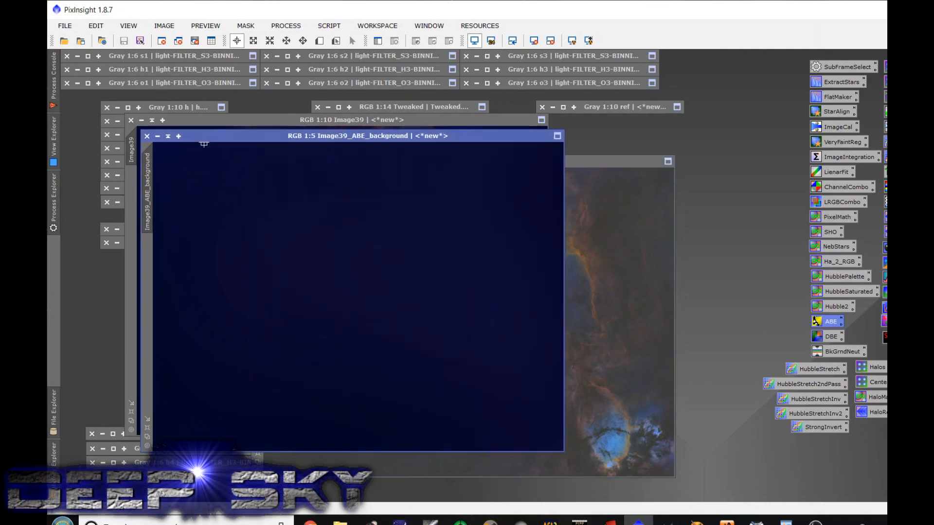
click(145, 137)
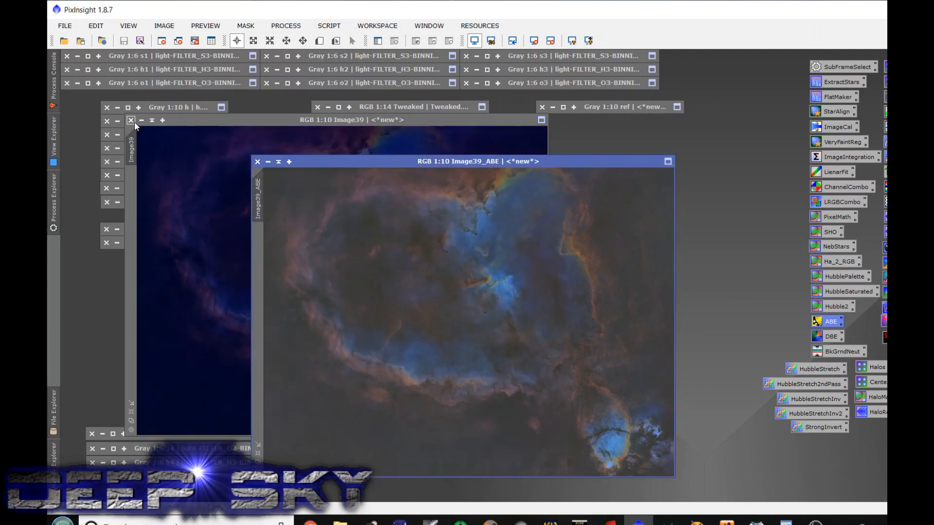
click(133, 121)
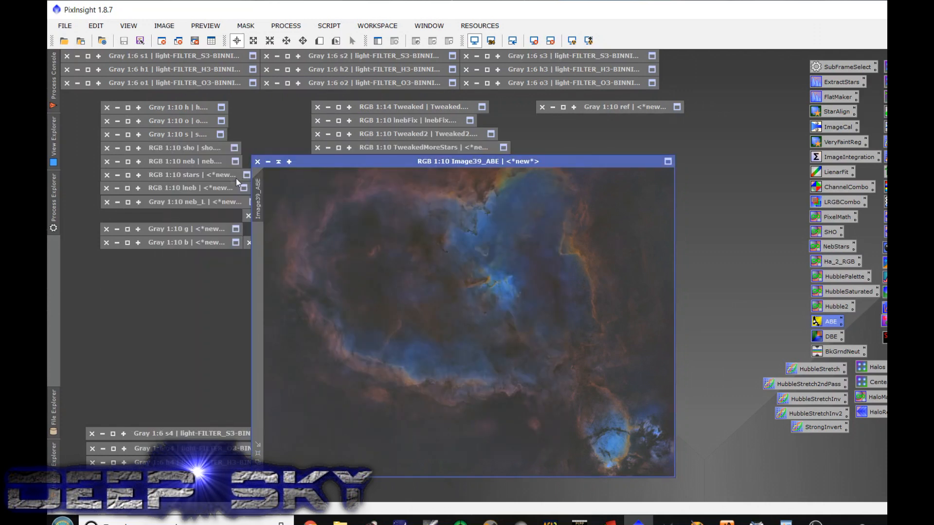
Apply neb_L as a mask to the ABE-corrected color image and open HistogramTransformation
double_click(197, 201)
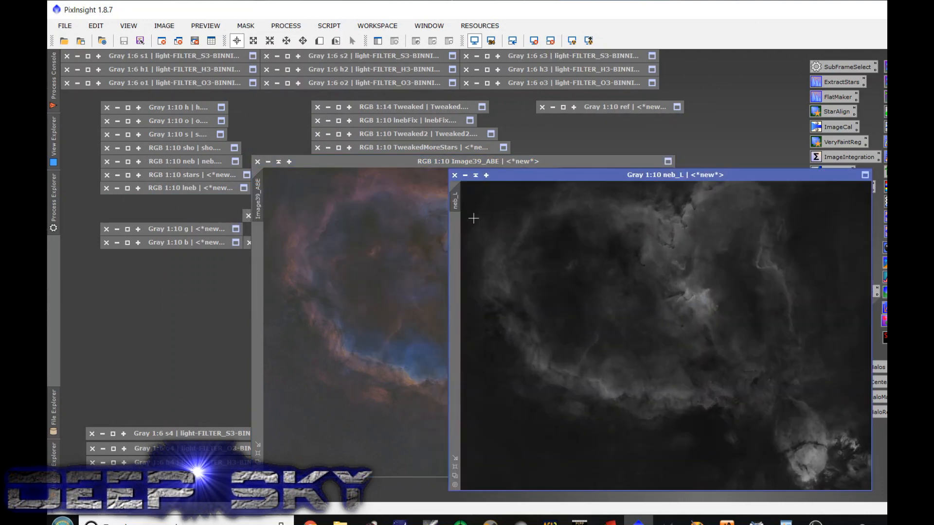
mouse_move(458, 198)
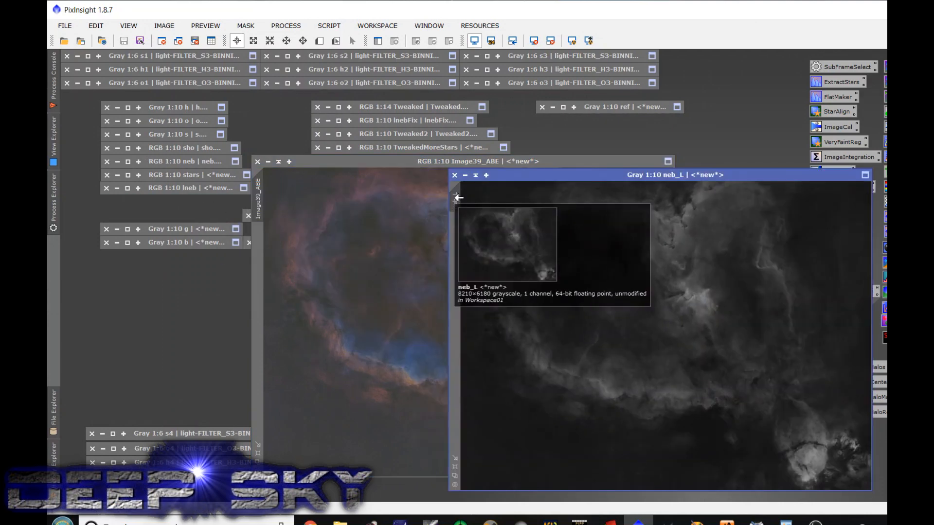
drag(458, 197, 256, 269)
click(427, 165)
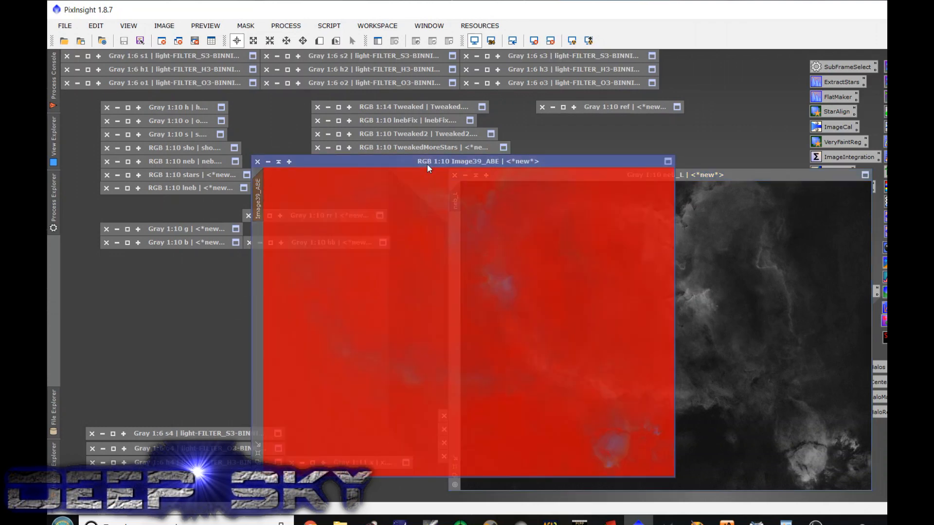
double_click(885, 157)
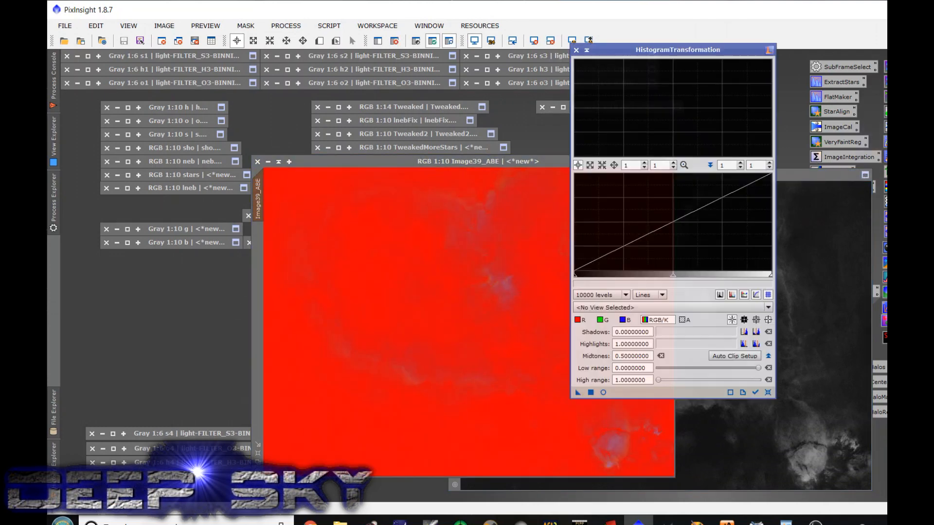
Close HistogramTransformation and open CurvesTransformation with an enlarged real-time preview of the masked color image
click(576, 49)
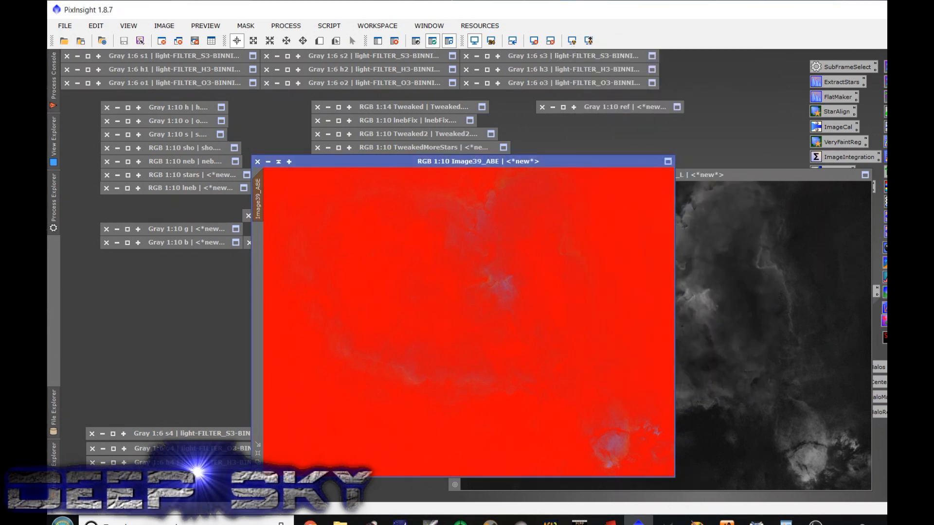
double_click(885, 141)
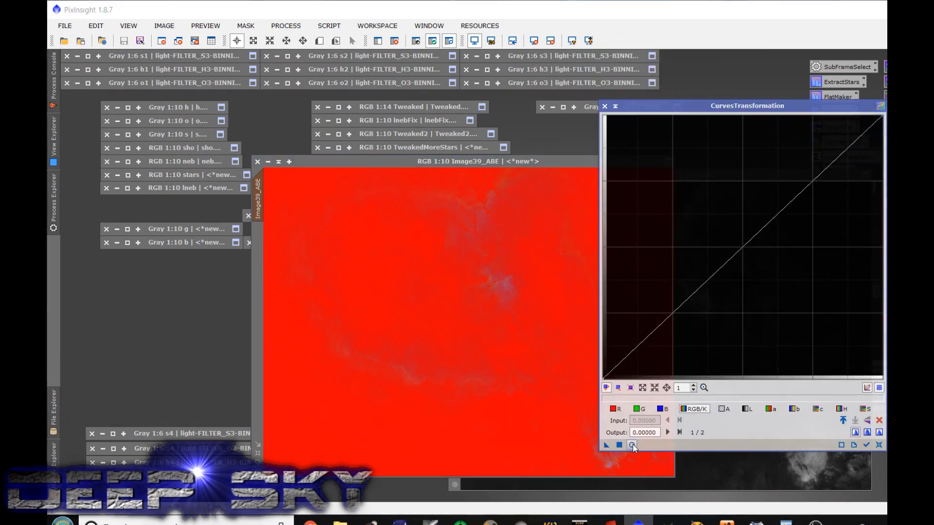
click(632, 445)
click(748, 409)
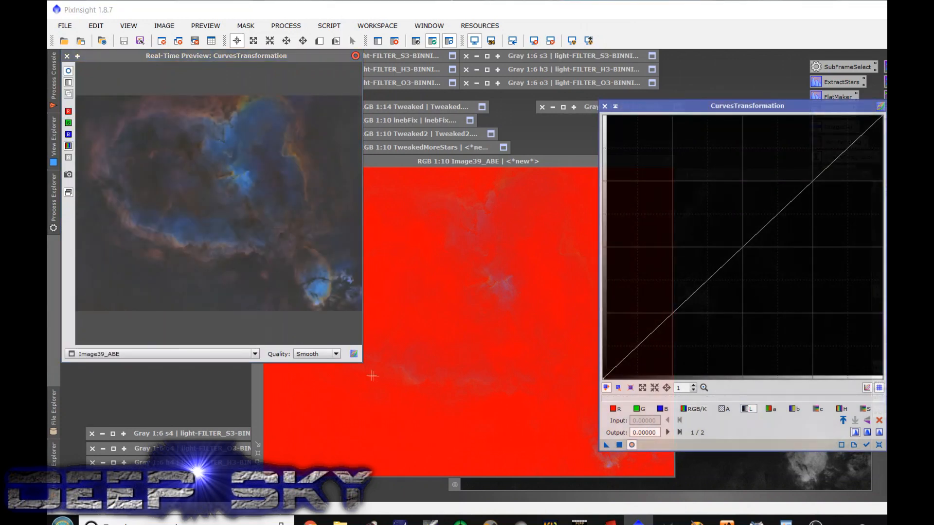
drag(362, 362, 531, 470)
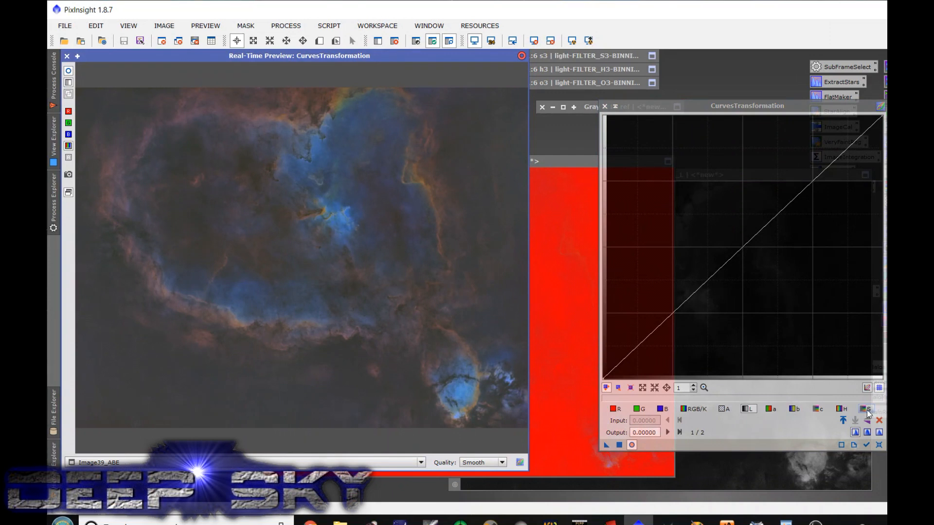
Raise the saturation curve and the chrominance curve, the latter through 0.37321, 0.62500, apply them to the masked image and close the preview
click(869, 409)
drag(721, 268, 707, 214)
click(820, 409)
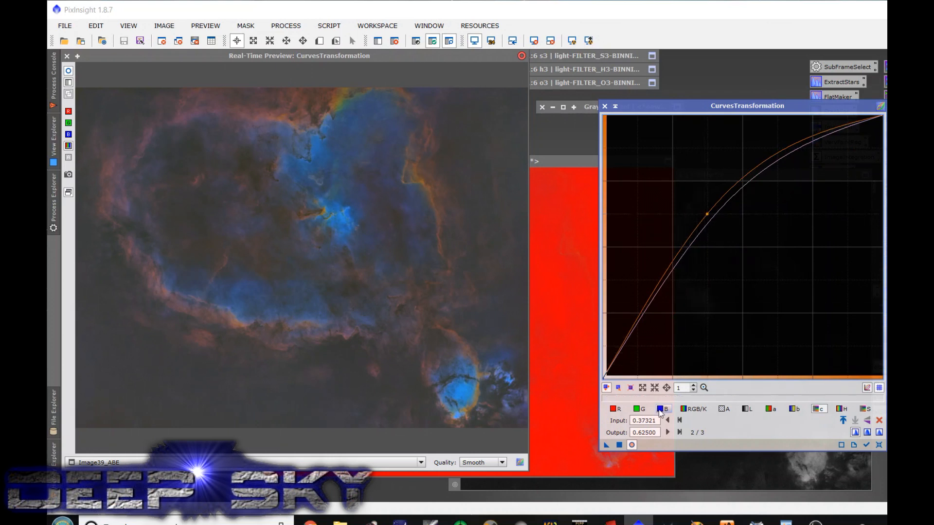
click(619, 445)
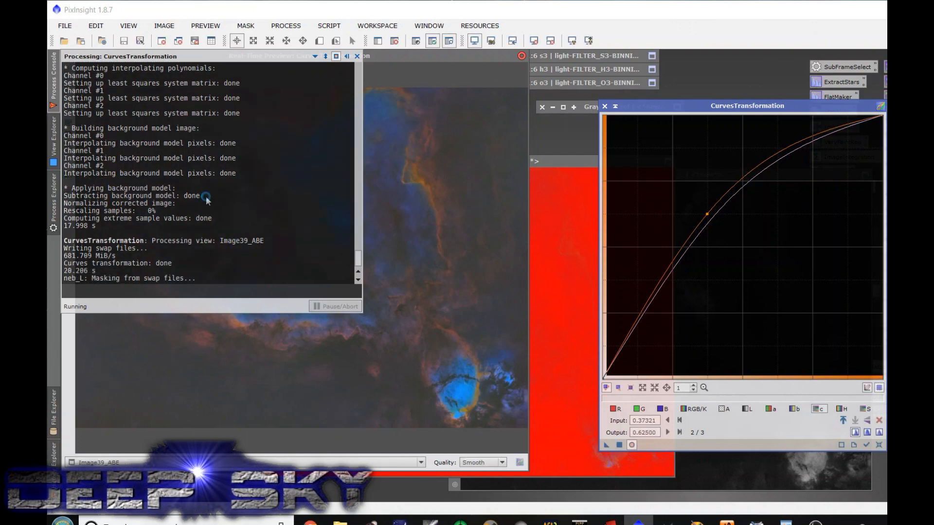
click(69, 58)
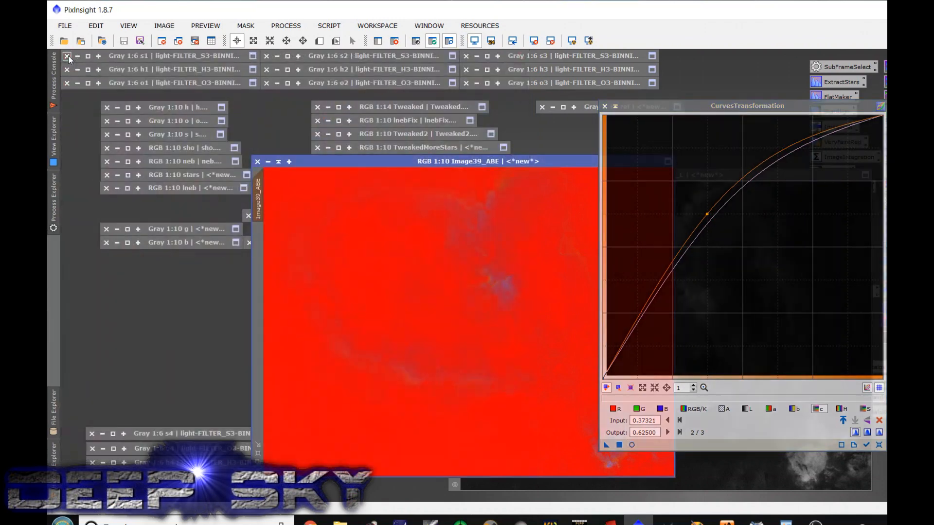
Invert the mask on the color image and restart the real-time preview with all curves reset
click(416, 41)
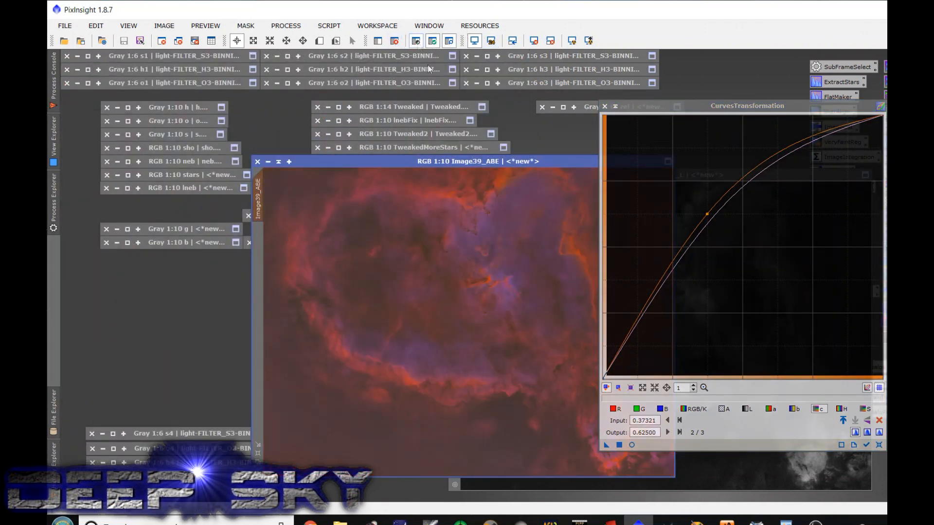
click(632, 444)
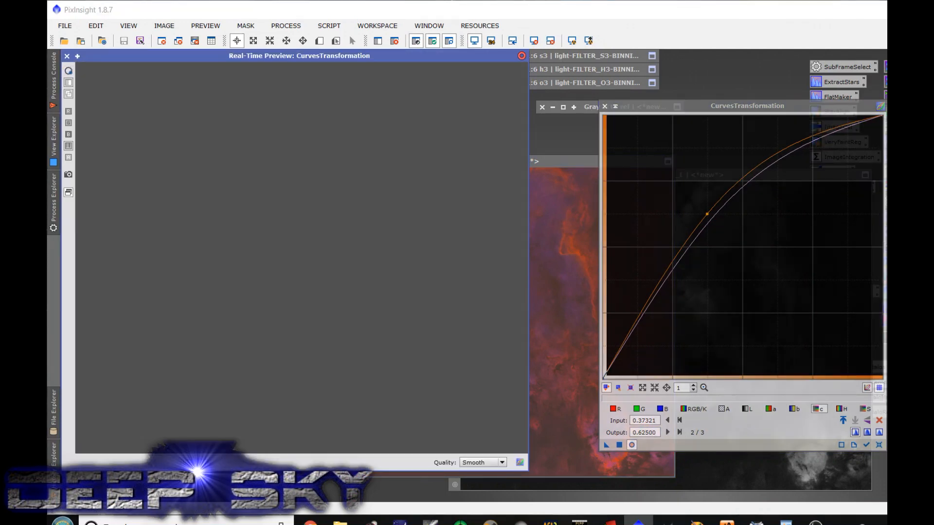
click(878, 445)
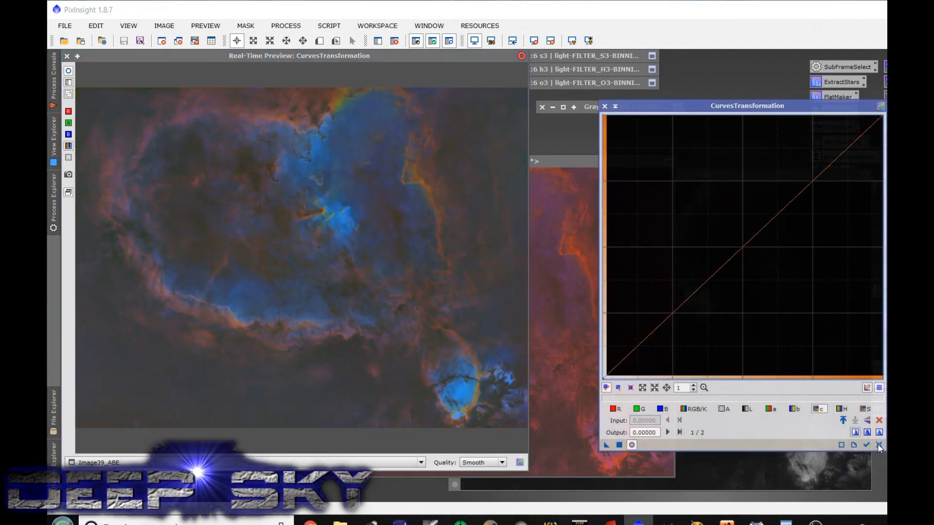
Shape the lightness curve through 0.25357, 0.07197 and 0.48929, 0.50758, and raise the saturation curve through 0.44286, 0.61742
click(748, 409)
click(673, 360)
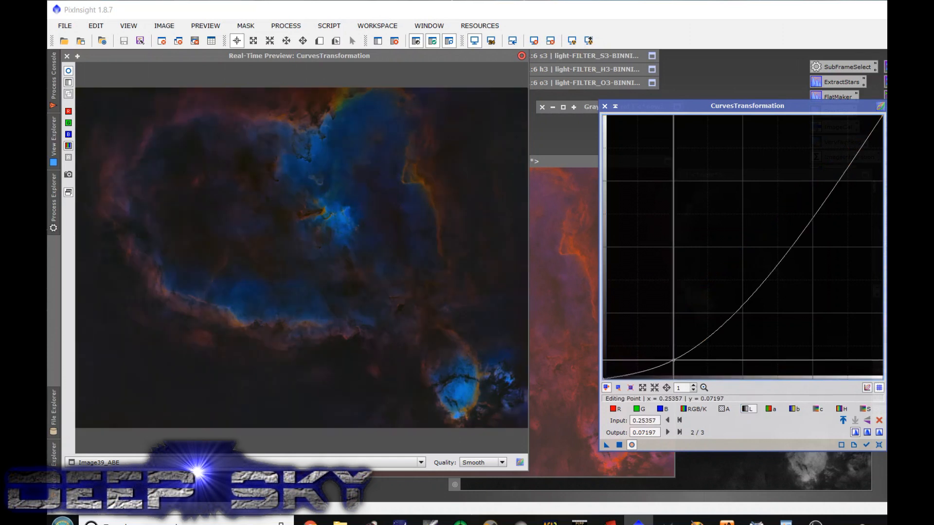
click(740, 244)
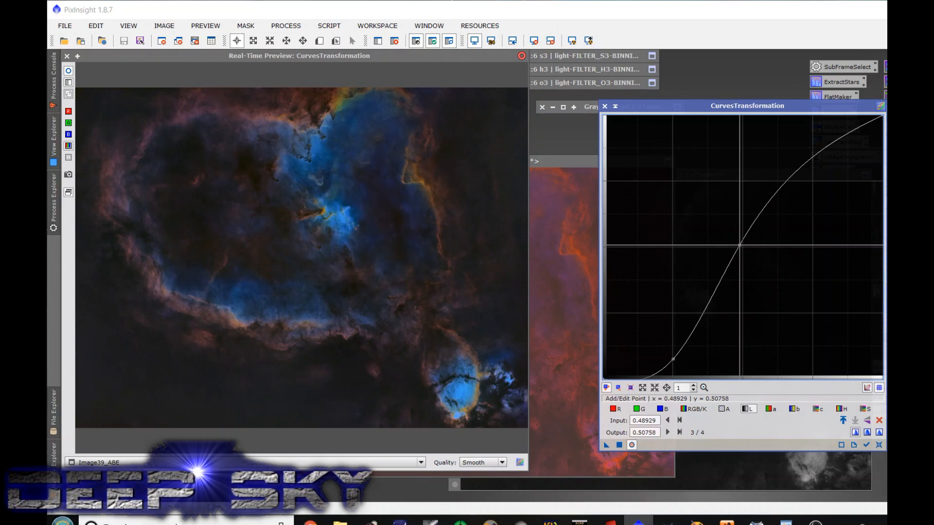
click(865, 409)
drag(743, 247, 727, 216)
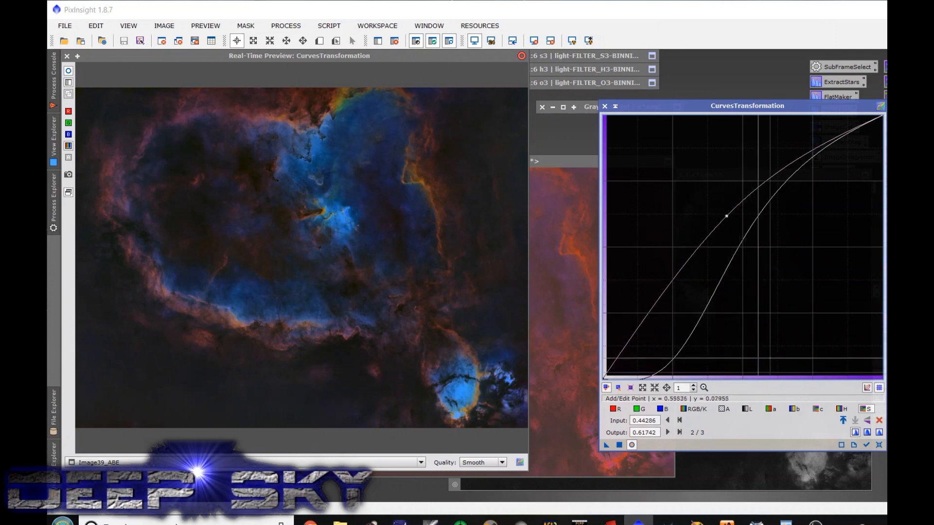
Anchor the a and b curves near their midpoints, raising a through 0.30000, 0.38636 and lowering b through 0.32321, 0.28220
click(773, 410)
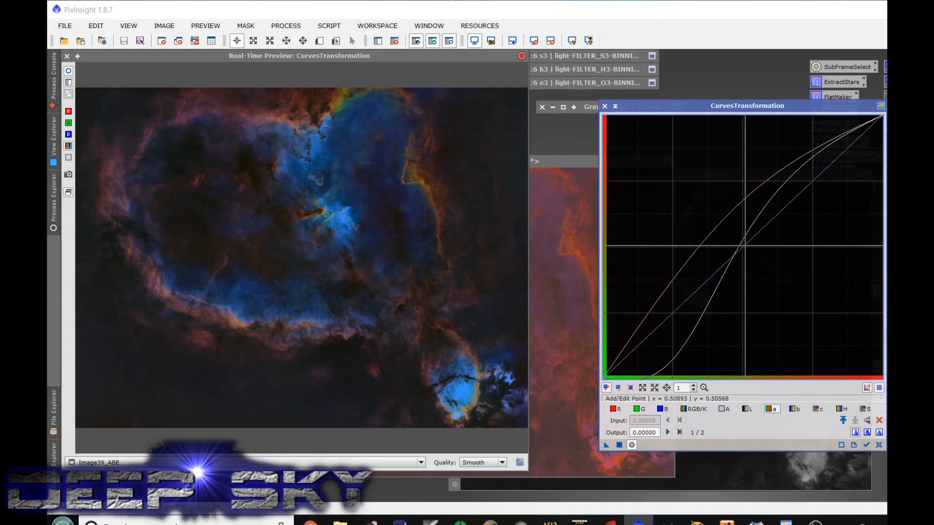
click(739, 246)
mouse_move(700, 277)
mouse_down()
mouse_move(718, 307)
mouse_move(686, 277)
mouse_up()
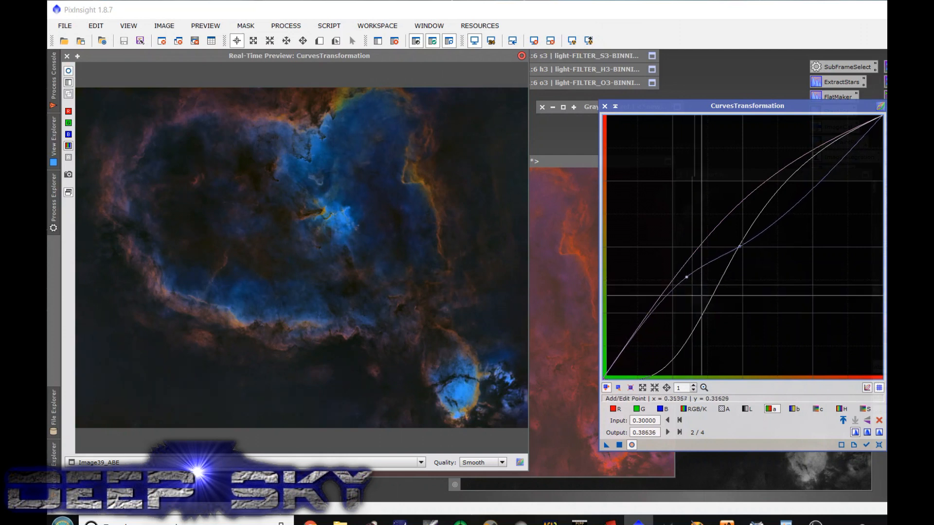
click(798, 411)
drag(684, 283, 693, 304)
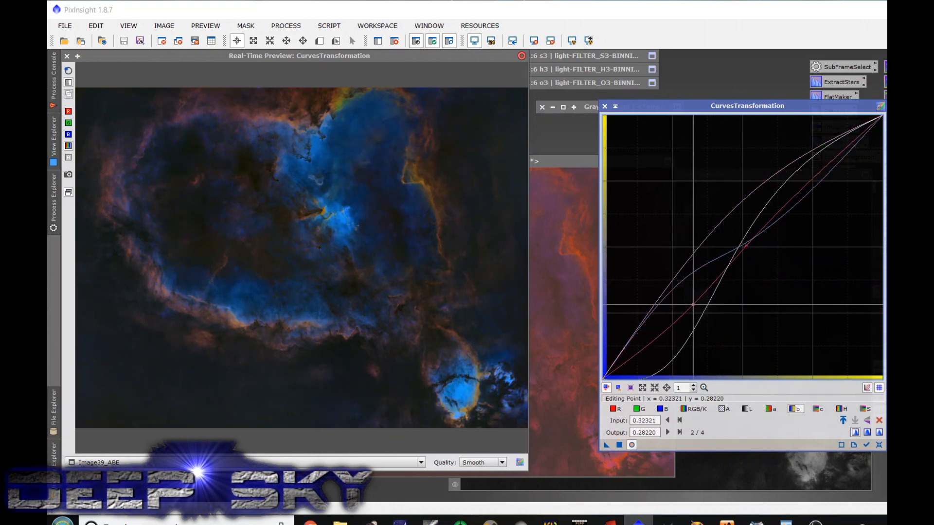
Raise the chrominance curve through 0.41429, 0.57955
click(842, 410)
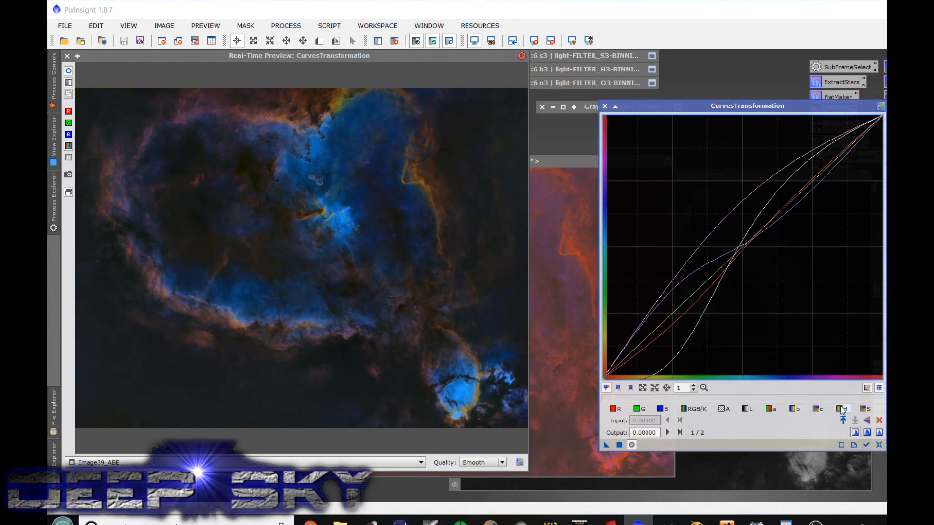
click(866, 409)
click(818, 409)
drag(733, 255, 719, 225)
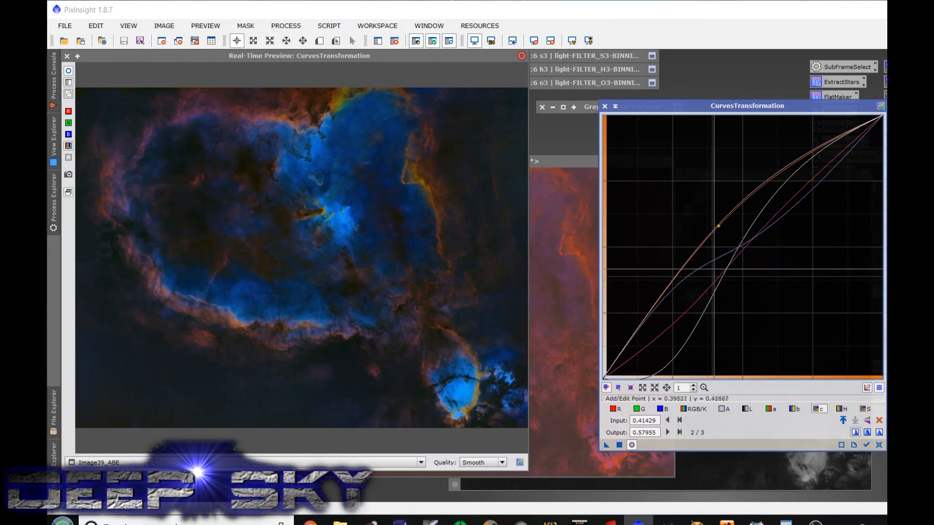
Try raising the green channel curve through 0.43036, 0.50758, and reset that curve
click(643, 410)
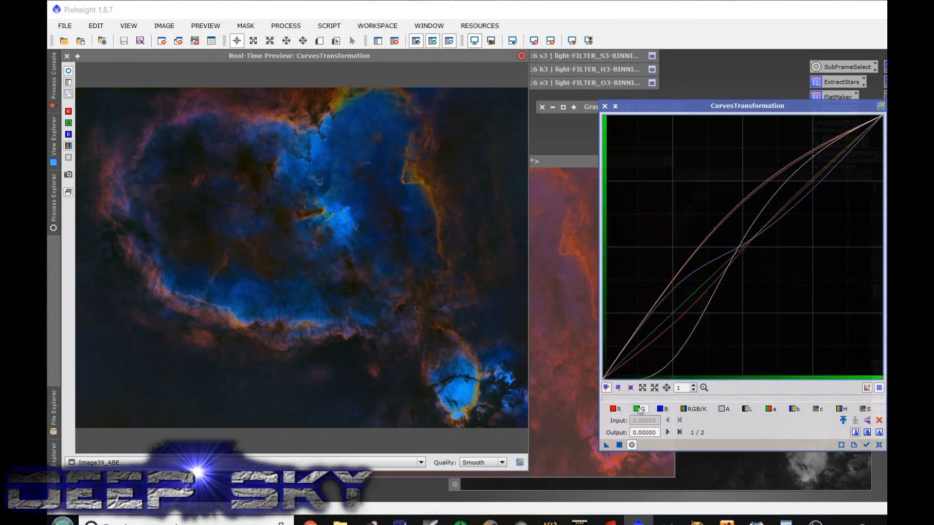
mouse_move(733, 255)
mouse_down()
mouse_move(759, 265)
mouse_move(744, 245)
mouse_up()
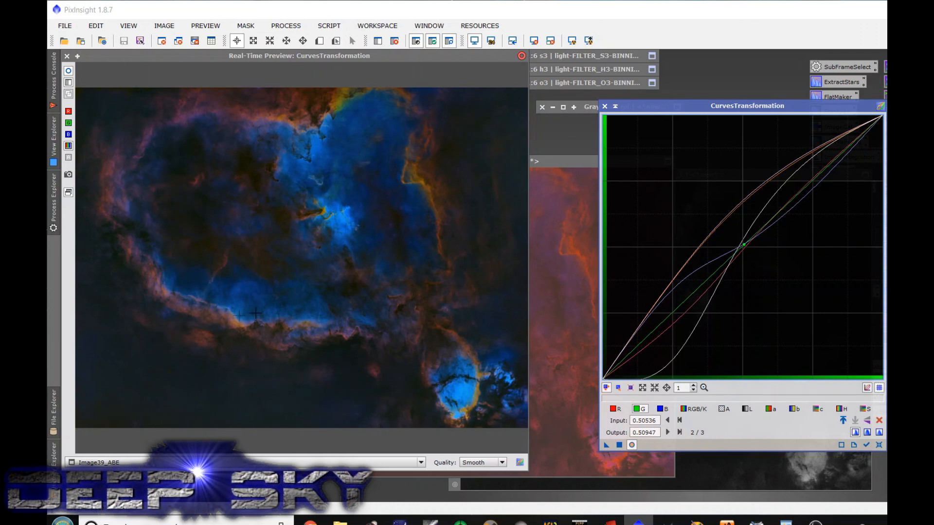
drag(744, 244, 723, 245)
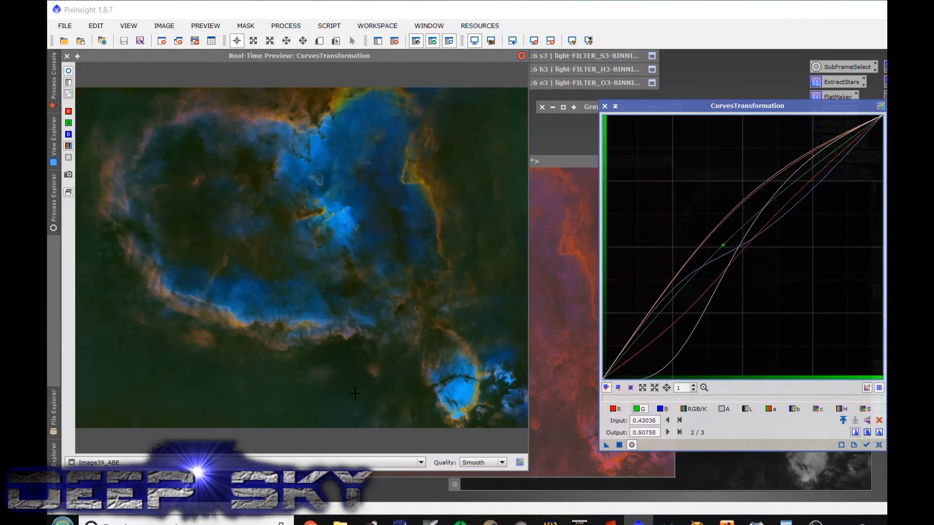
click(879, 420)
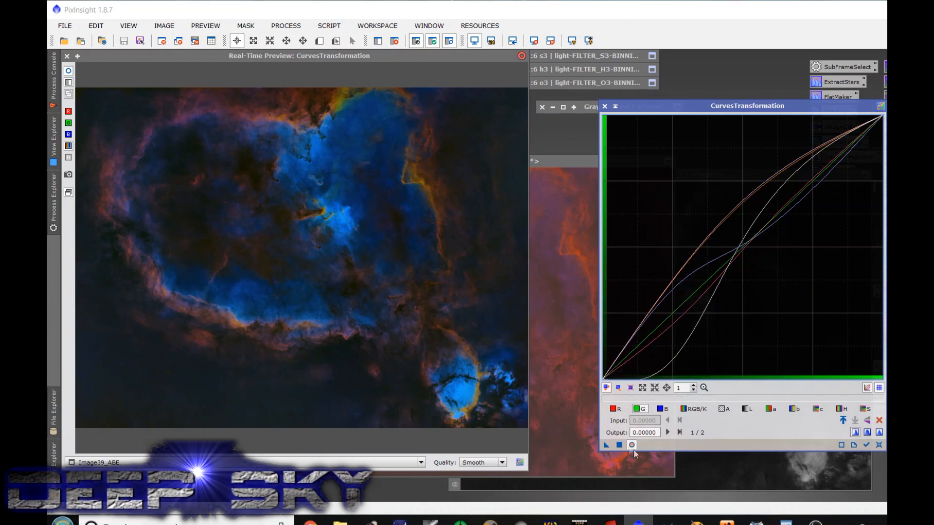
Apply the curves to the ABE-corrected color image, close CurvesTransformation with its preview, and remove the mask
drag(607, 444, 619, 420)
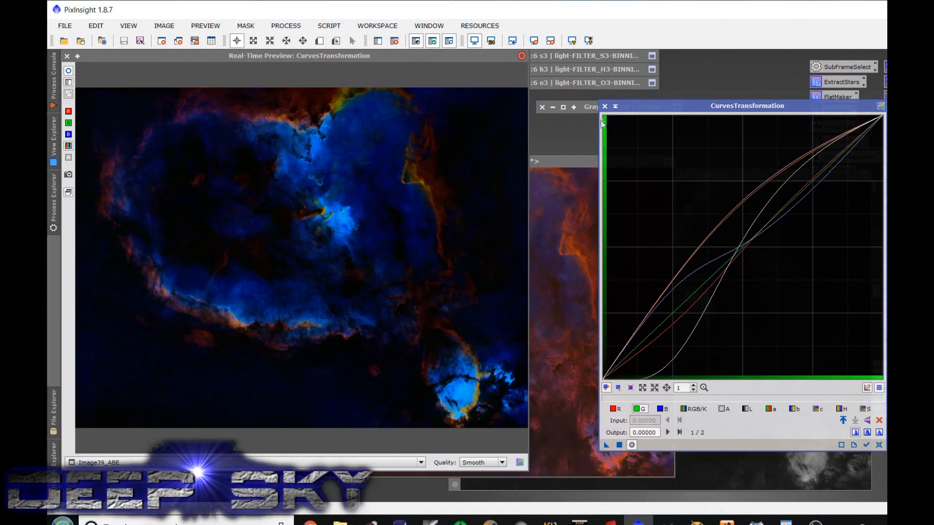
click(605, 106)
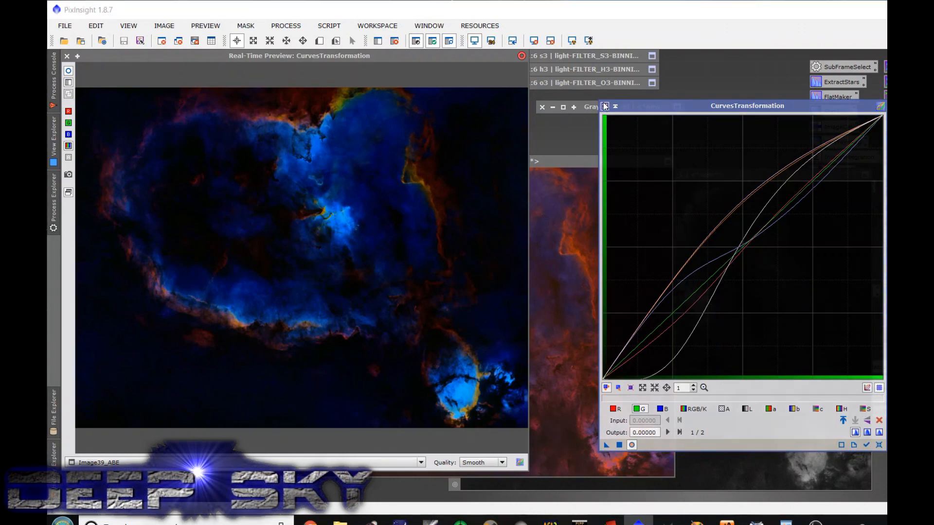
click(67, 56)
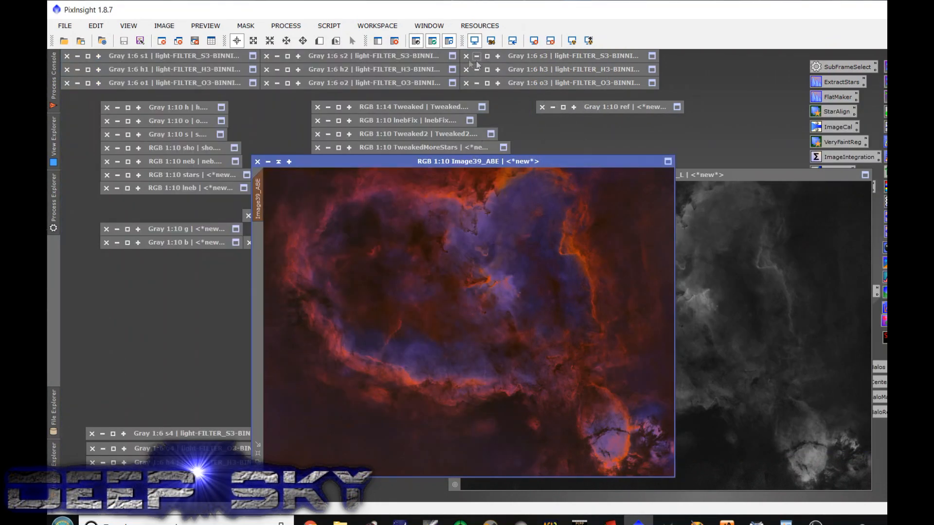
click(396, 43)
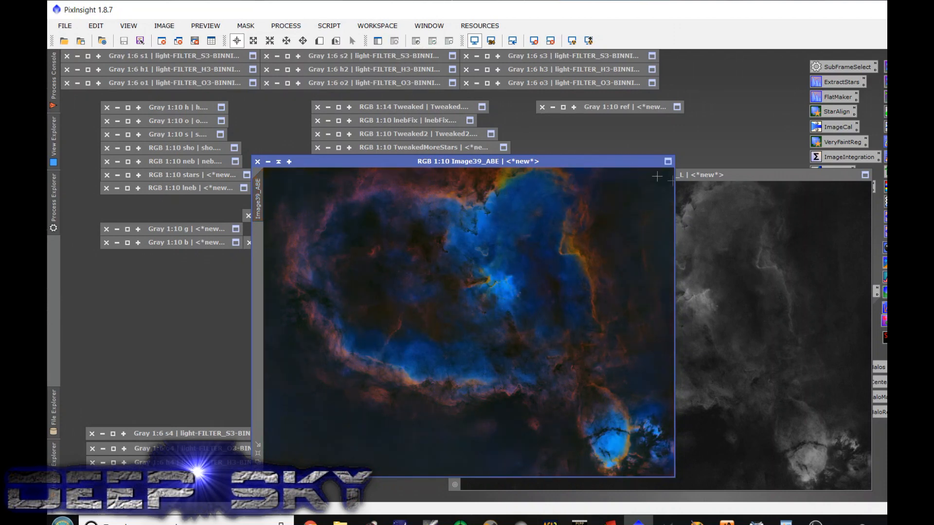
Move the neb_L window aside, inspect the nebula core in the ABE-corrected color image, and rename that image as zzz
drag(755, 168, 688, 193)
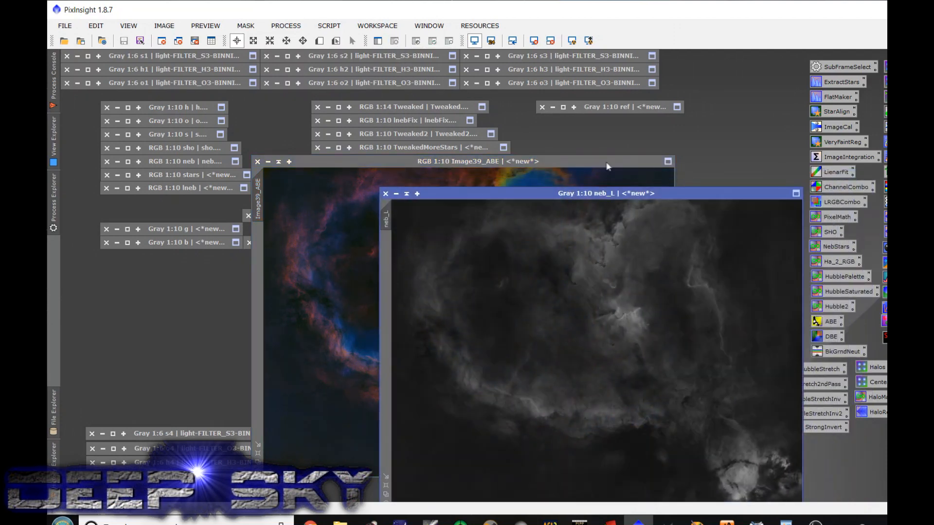
click(605, 165)
scroll(509, 272, up, 7)
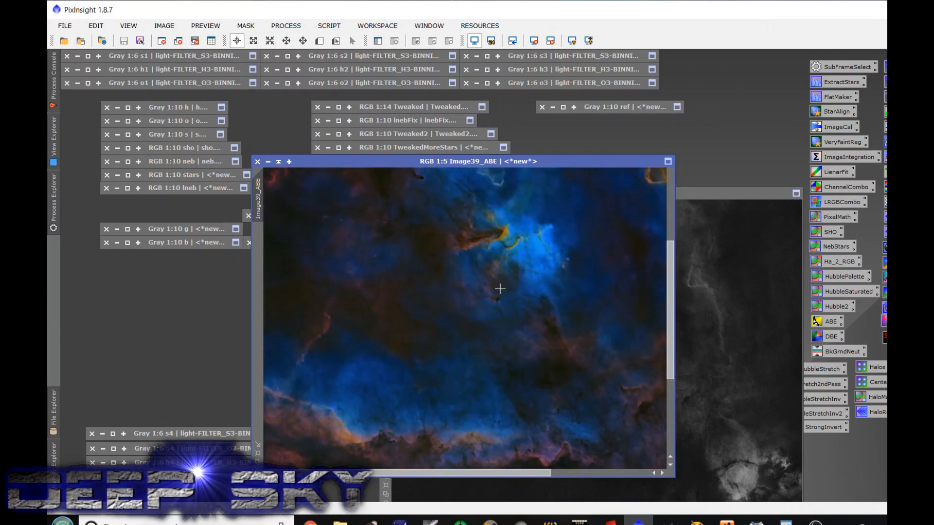
scroll(510, 272, down, 7)
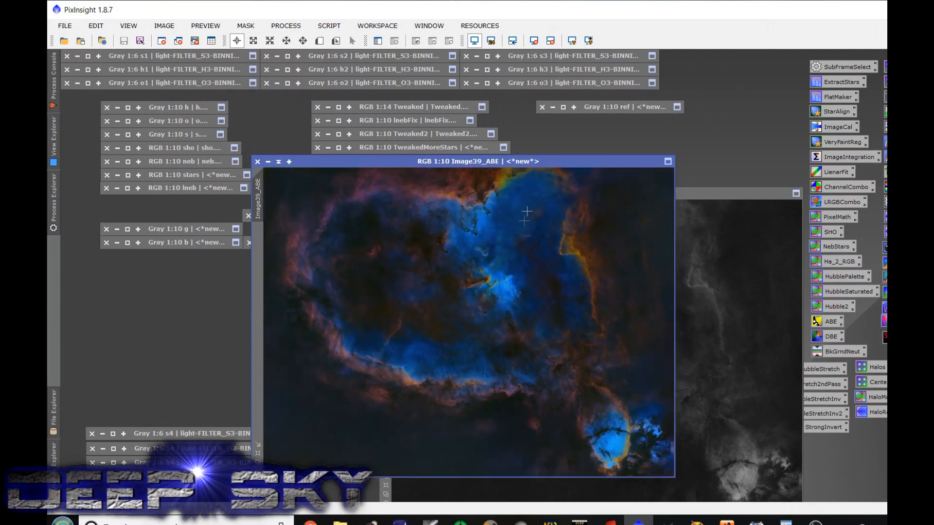
double_click(258, 200)
text(zzz)
key(Return)
Create a new color image in PixelMath with zzz+1.25*stars as the R, G and B expressions, and close the dialog
double_click(834, 217)
click(545, 386)
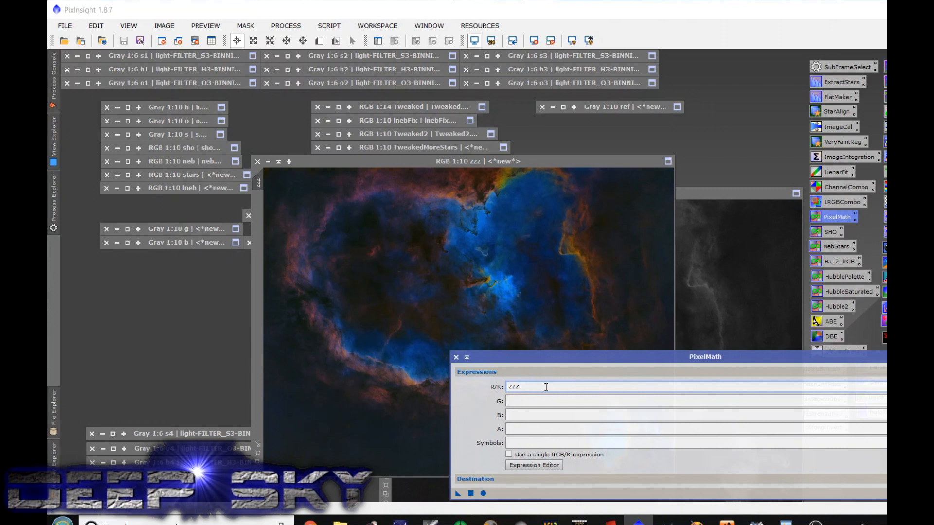
text(zzz+1.25*stars)
key(ctrl+a)
key(ctrl+c)
key(Tab)
key(ctrl+v)
click(536, 415)
key(ctrl+v)
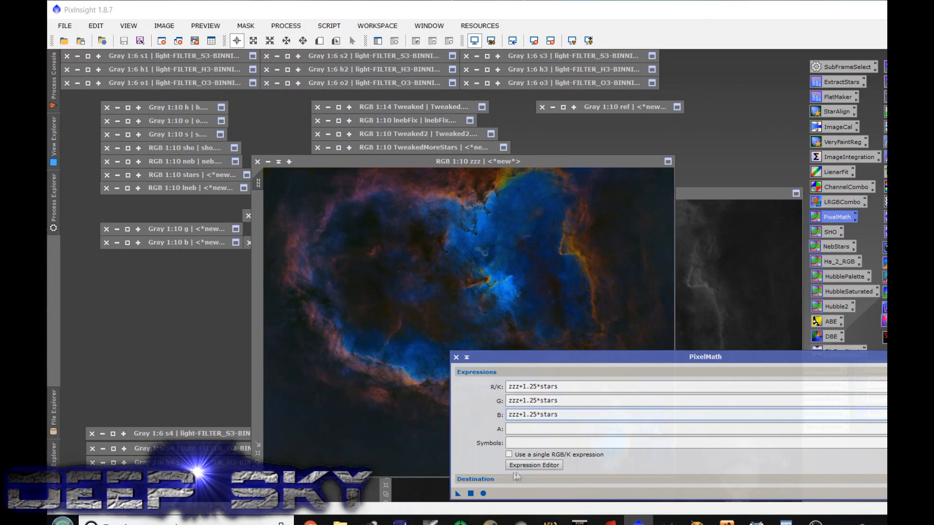
click(471, 493)
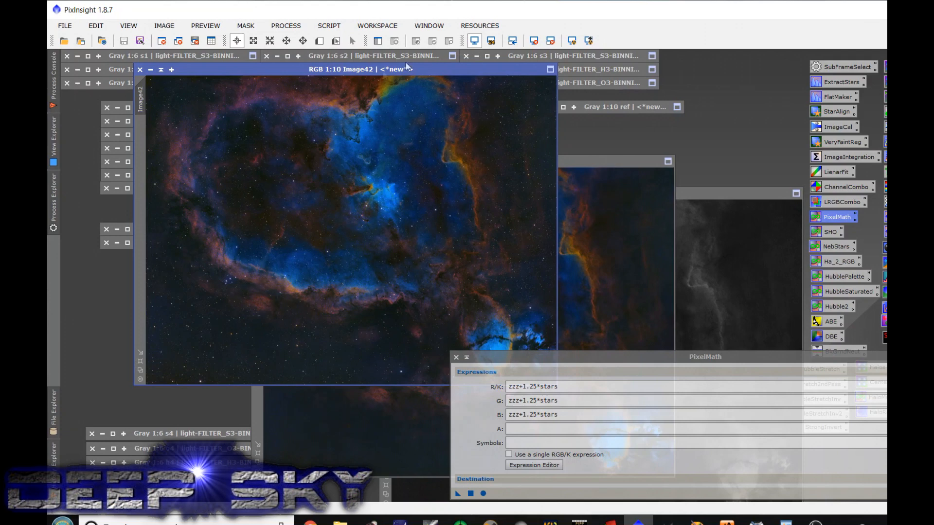
click(456, 358)
Iconize neb_L and zzz, and move the new image with stars into the free workspace area
click(359, 70)
drag(358, 69, 324, 148)
click(566, 229)
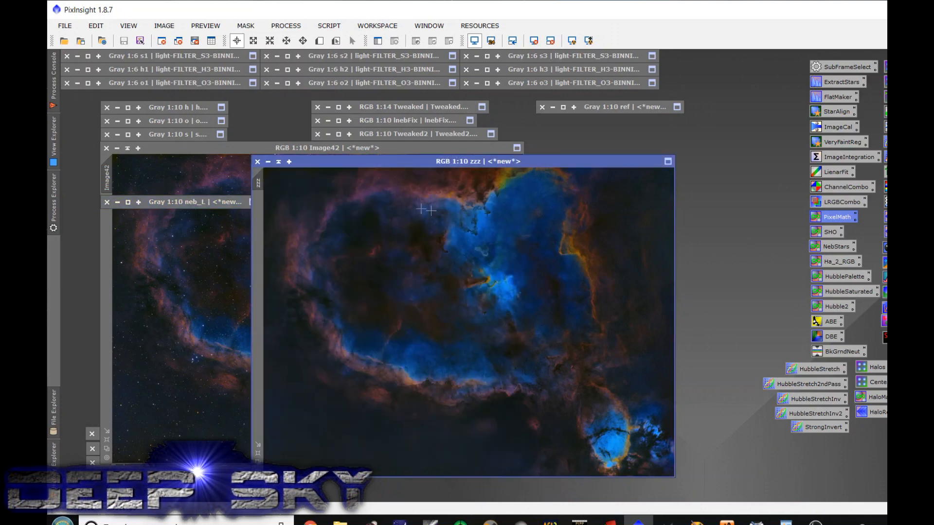
click(279, 162)
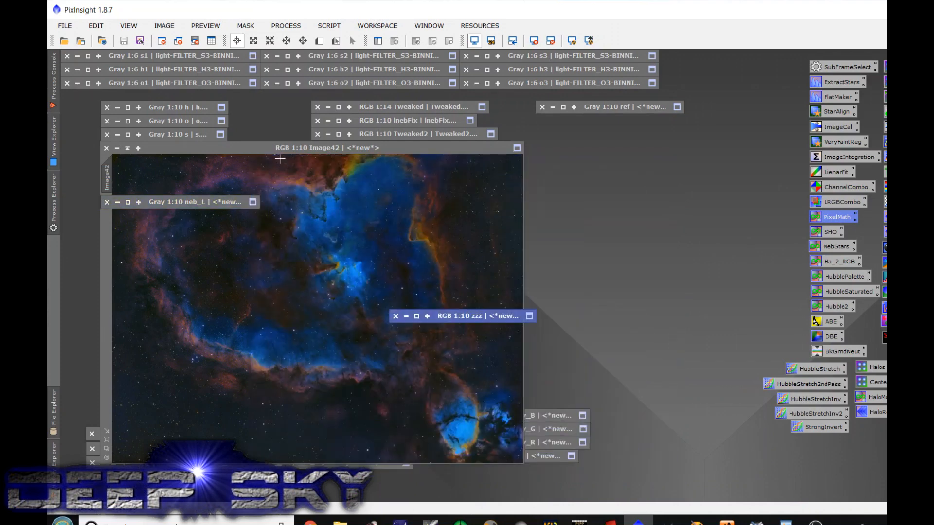
drag(435, 150, 376, 179)
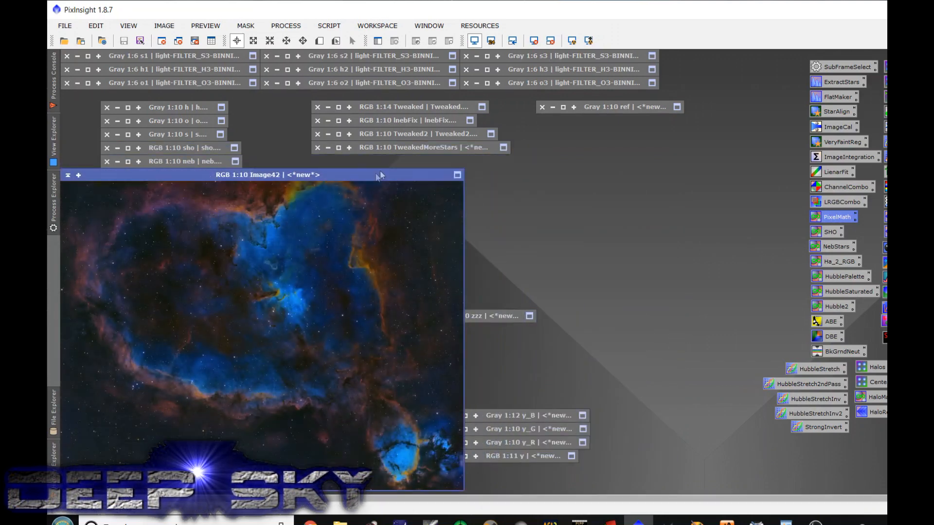
Restore the iconized TweakedMoreStars image and inspect the stars around the nebula core up close
double_click(438, 148)
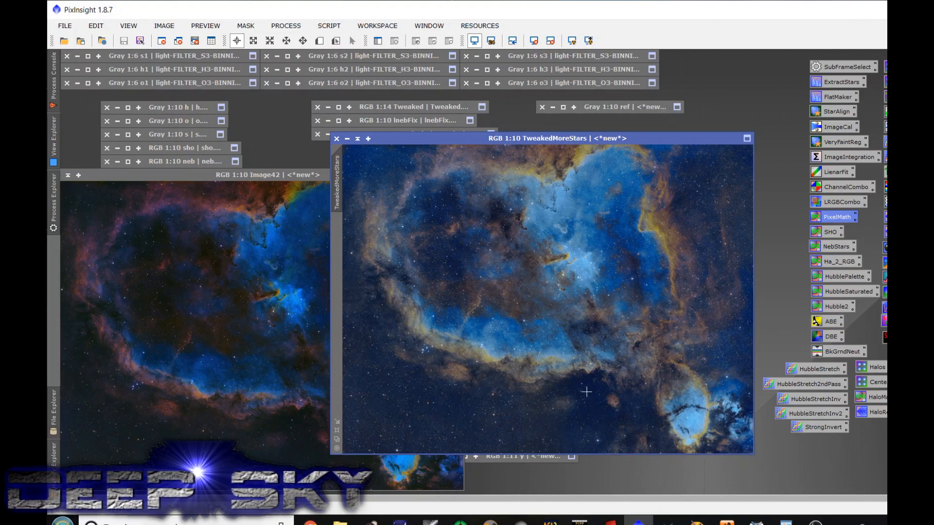
scroll(588, 404, up, 7)
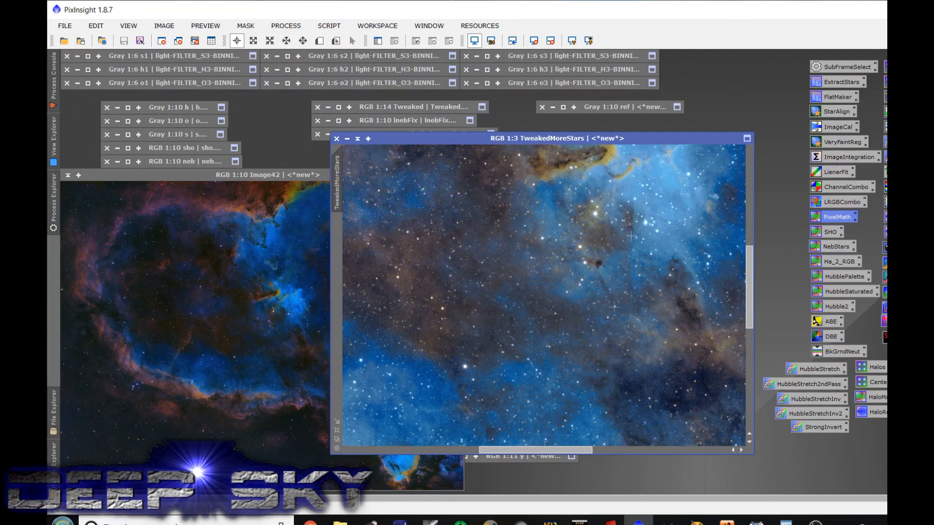
scroll(656, 387, down, 5)
scroll(670, 388, down, 2)
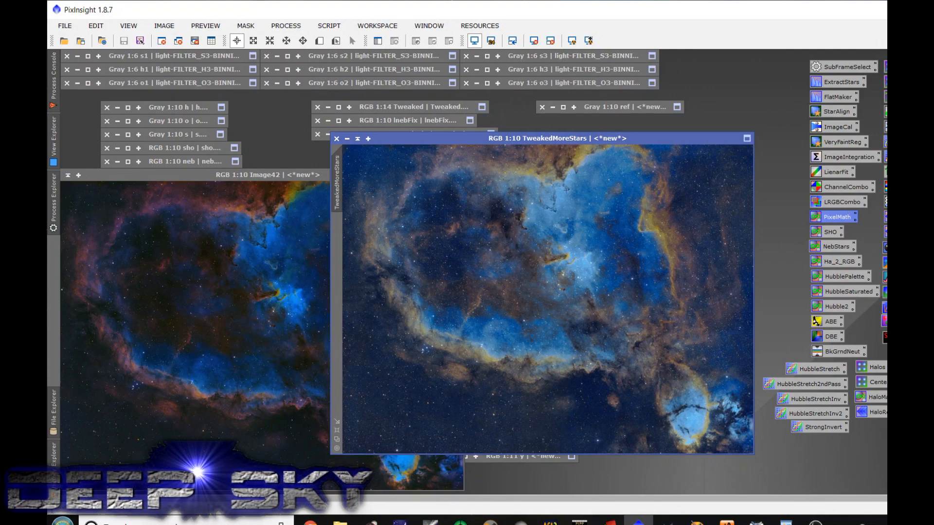
Try a darkening lightness curve on TweakedMoreStars in a real-time preview, lowering input 0.505 to about 0.40, and close it without applying
click(572, 41)
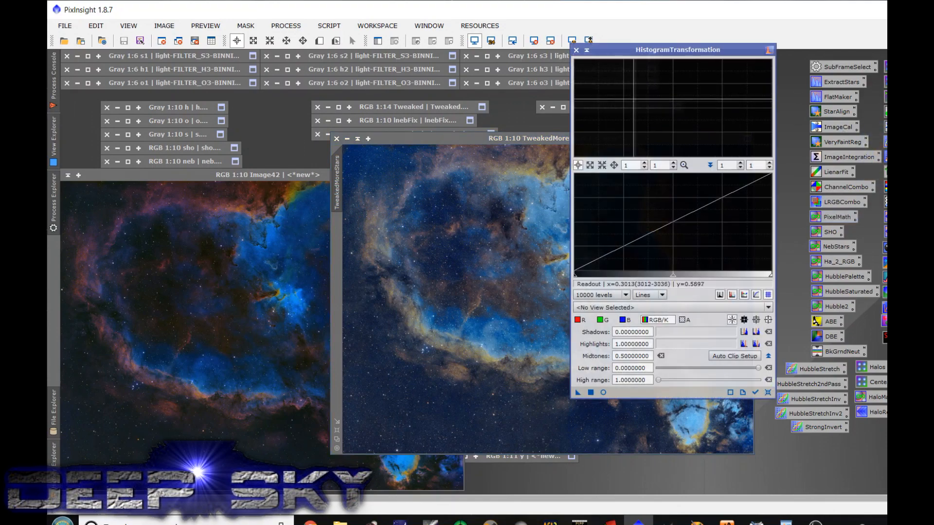
click(576, 49)
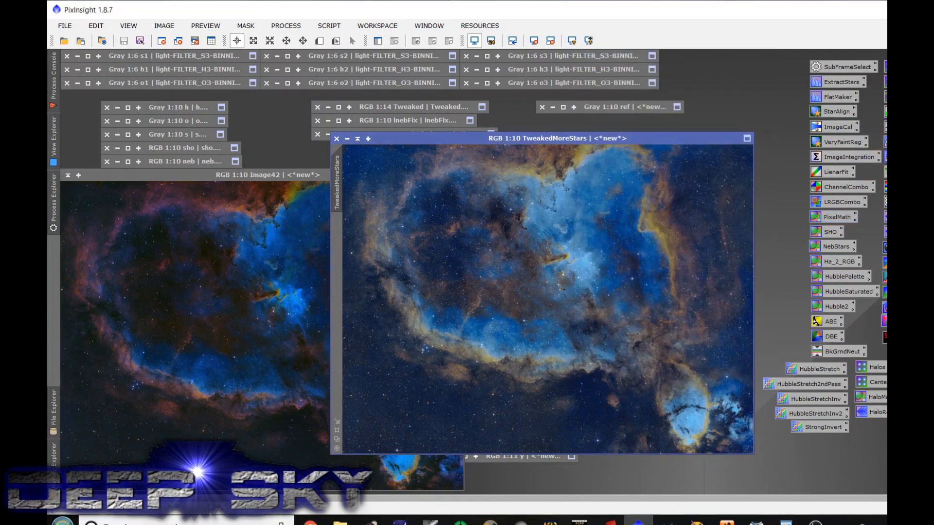
double_click(884, 142)
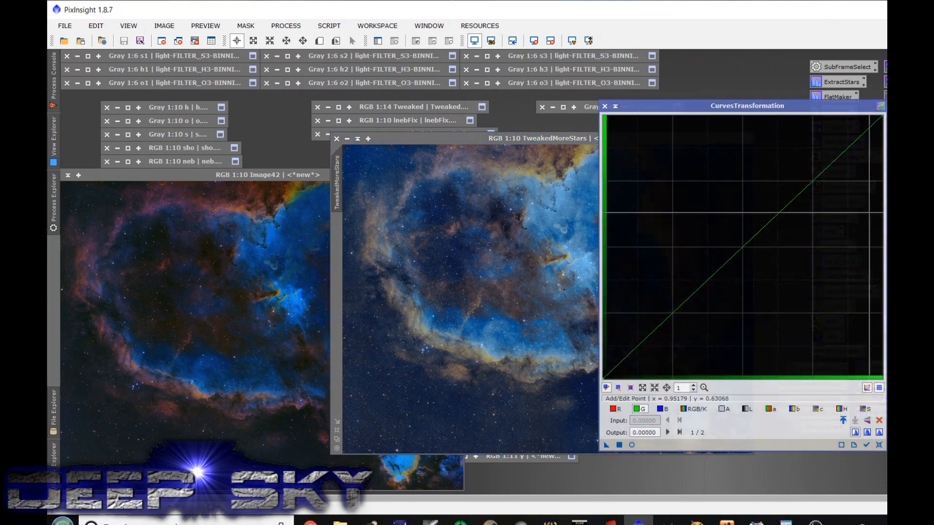
click(631, 444)
click(748, 408)
drag(750, 275, 745, 269)
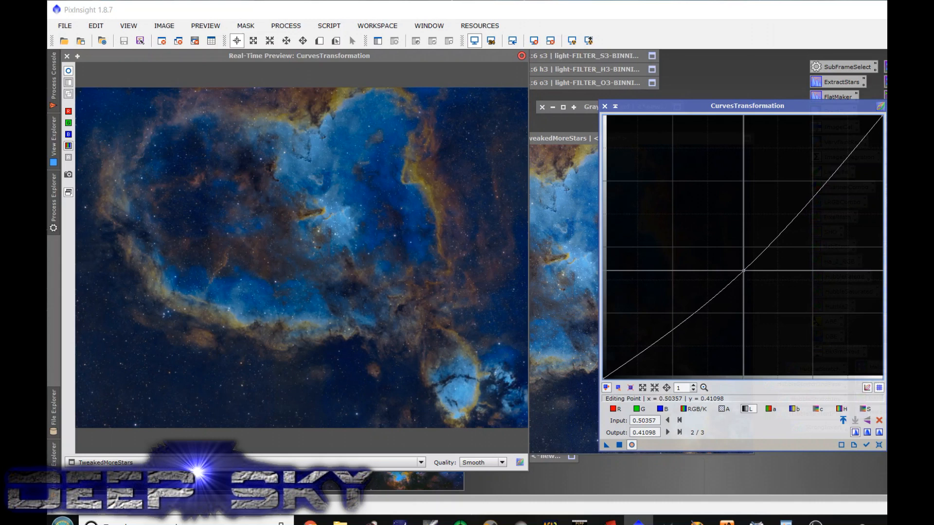
drag(744, 271, 745, 273)
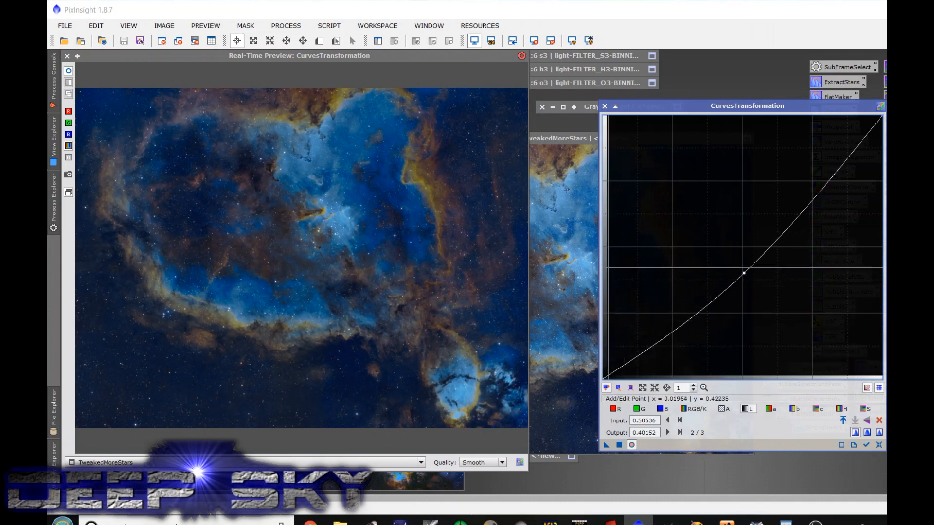
click(606, 107)
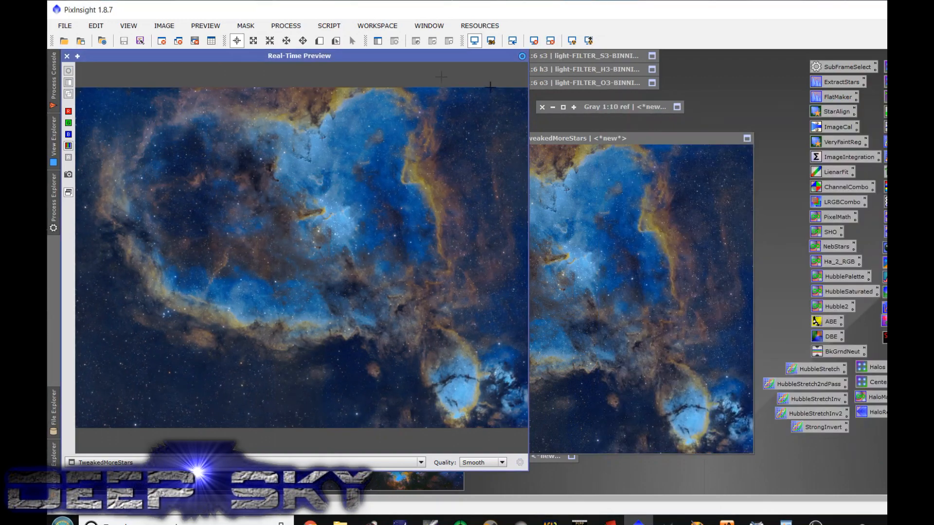
click(67, 56)
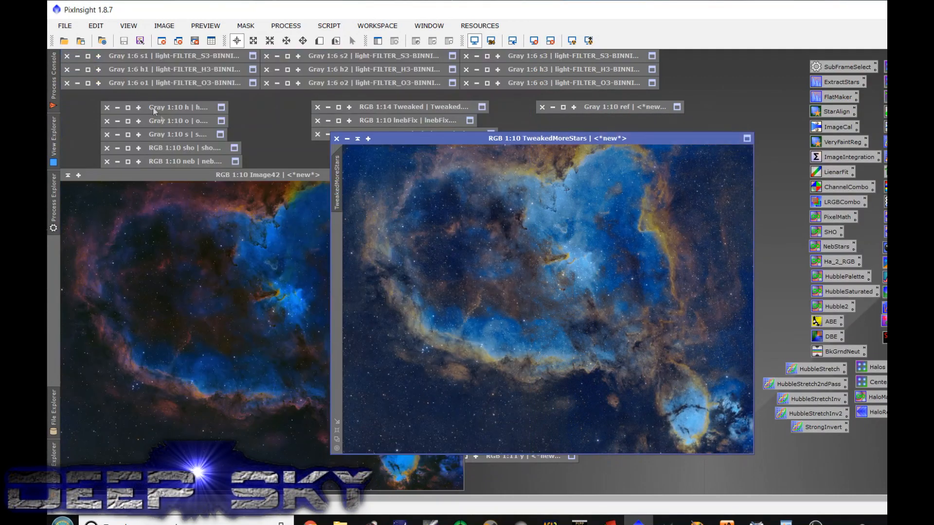